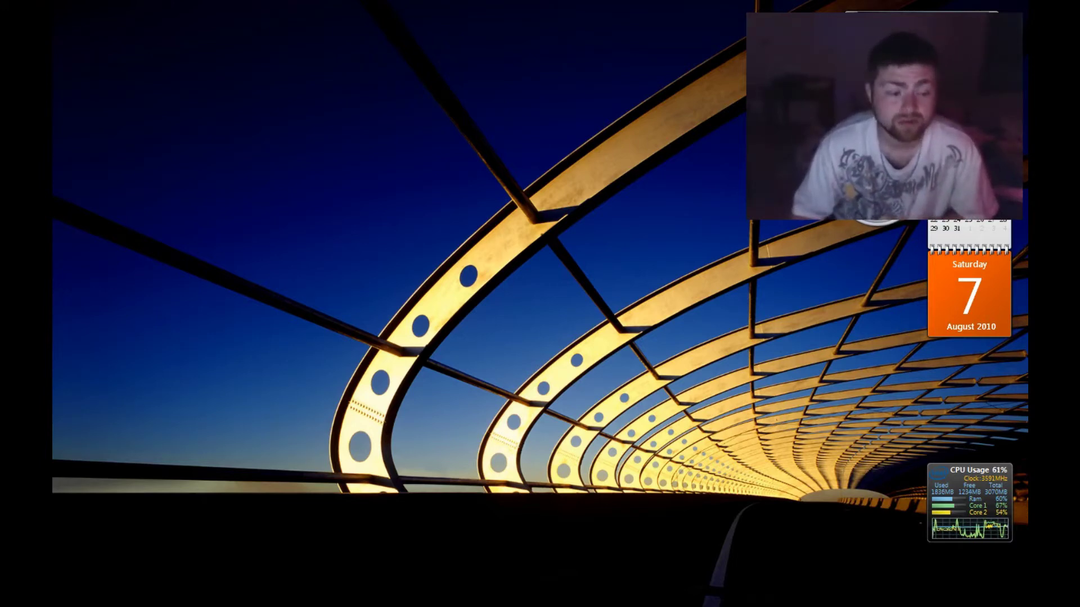
Step: Search the Start menu, trimming the query to 'record' until 'Record steps to reproduce a problem' is listed
mouse_move(214, 604)
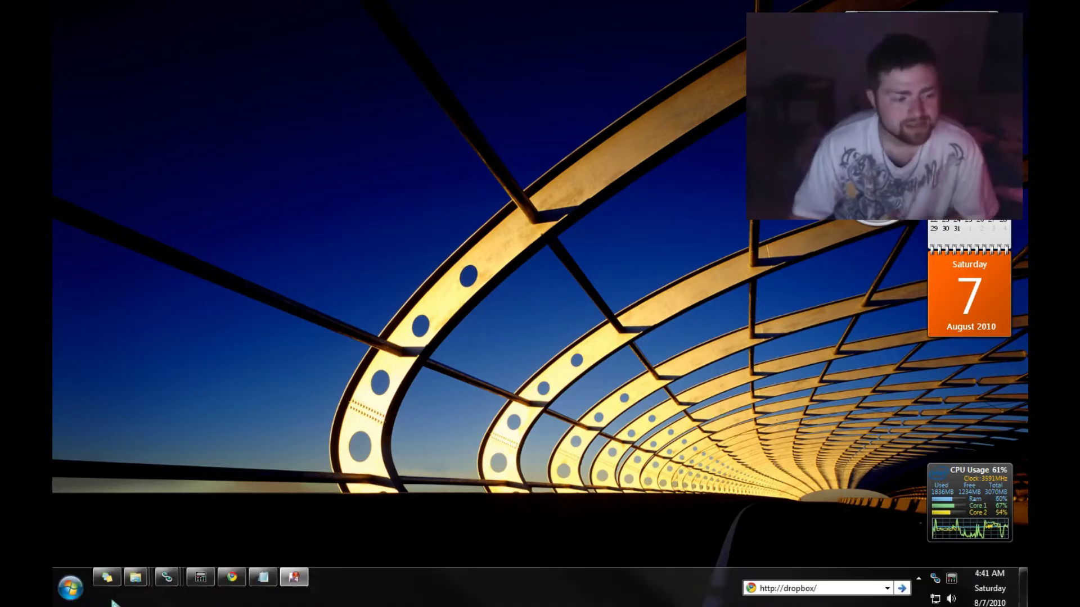
click(70, 589)
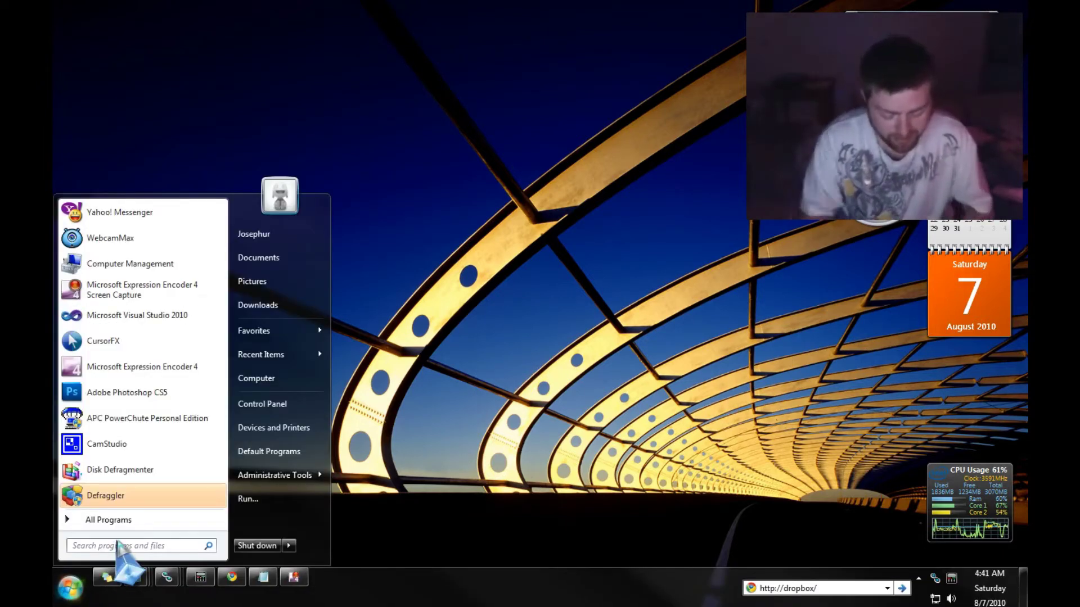
text(psd)
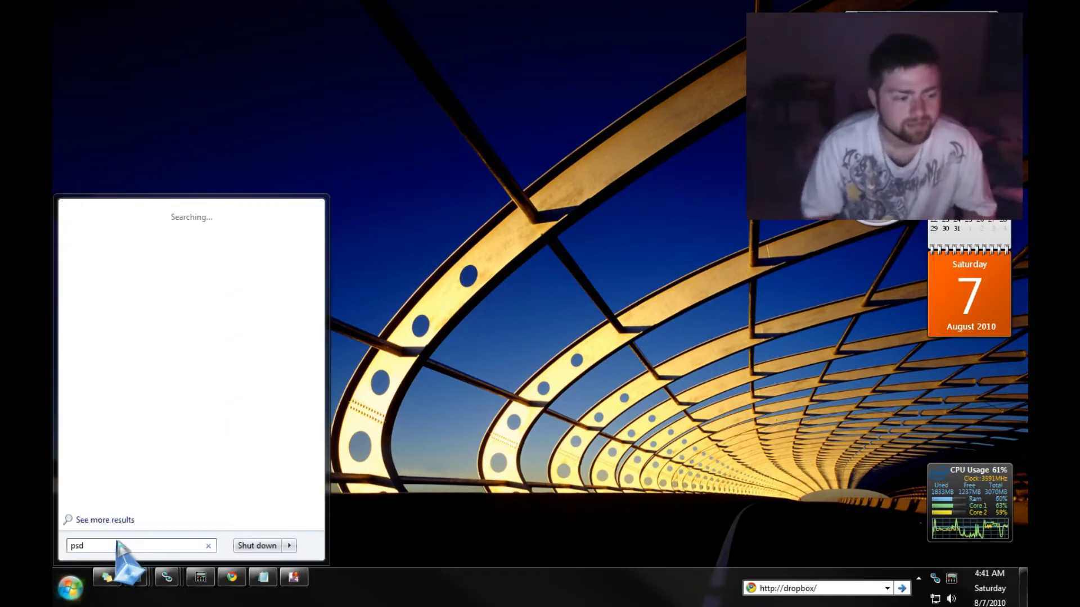
text(.exe)
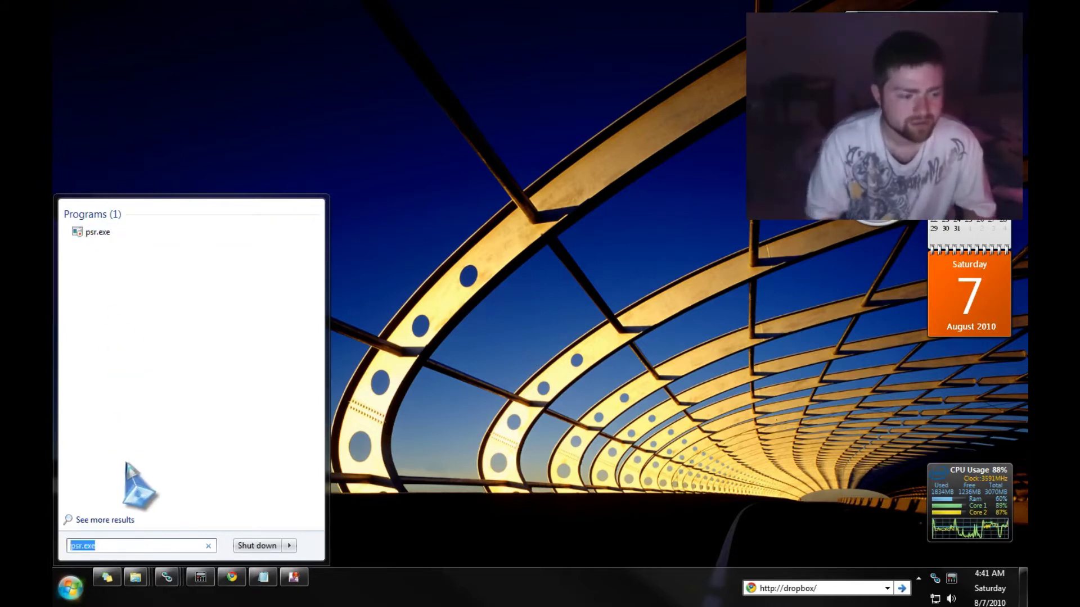
text(cording)
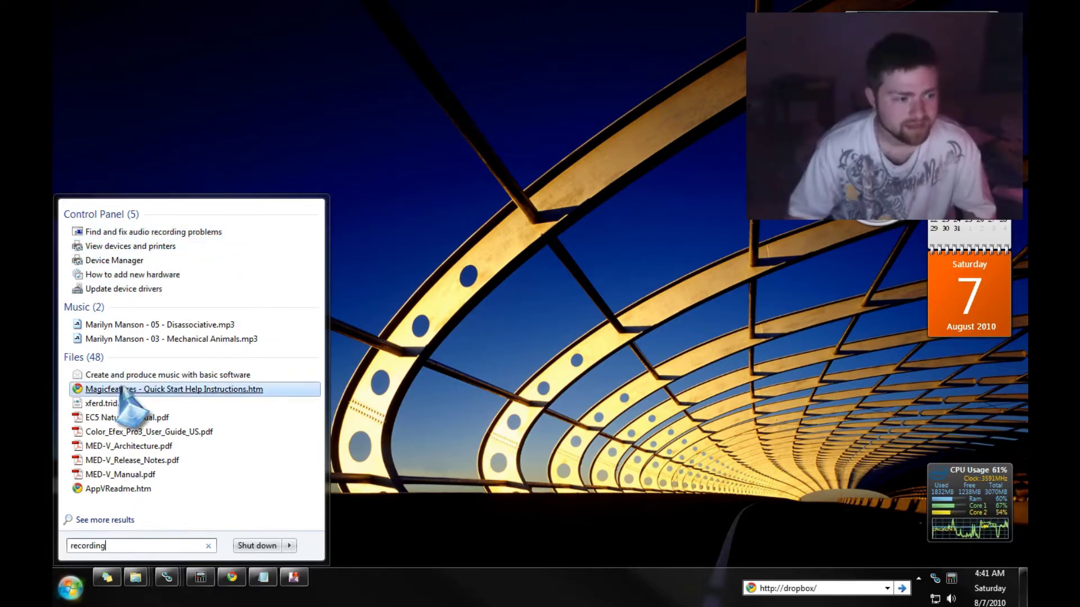
key(BackSpace)
key(BackSpace)
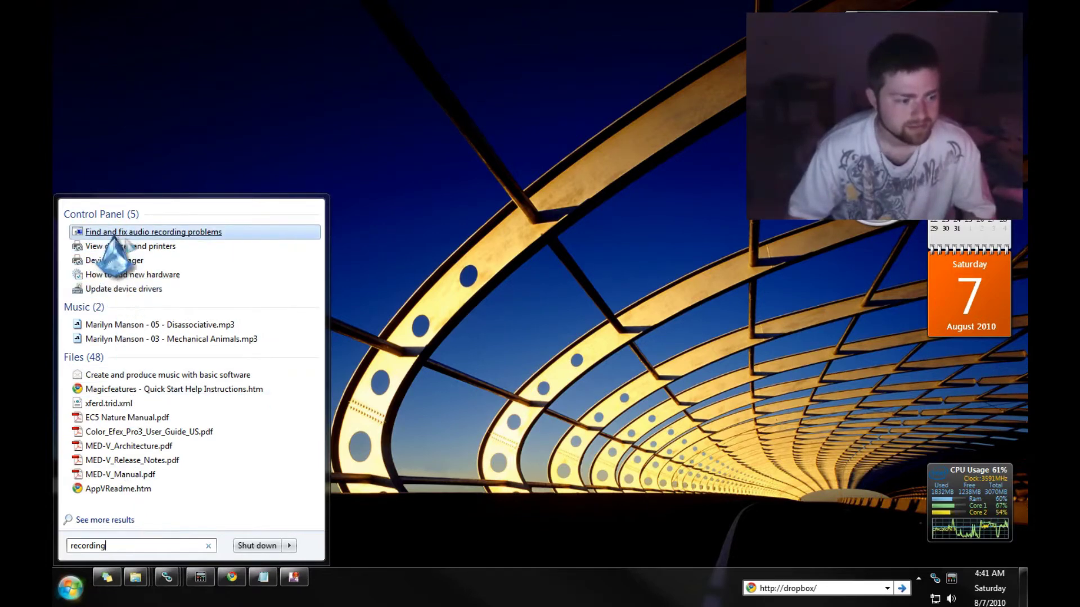
key(BackSpace)
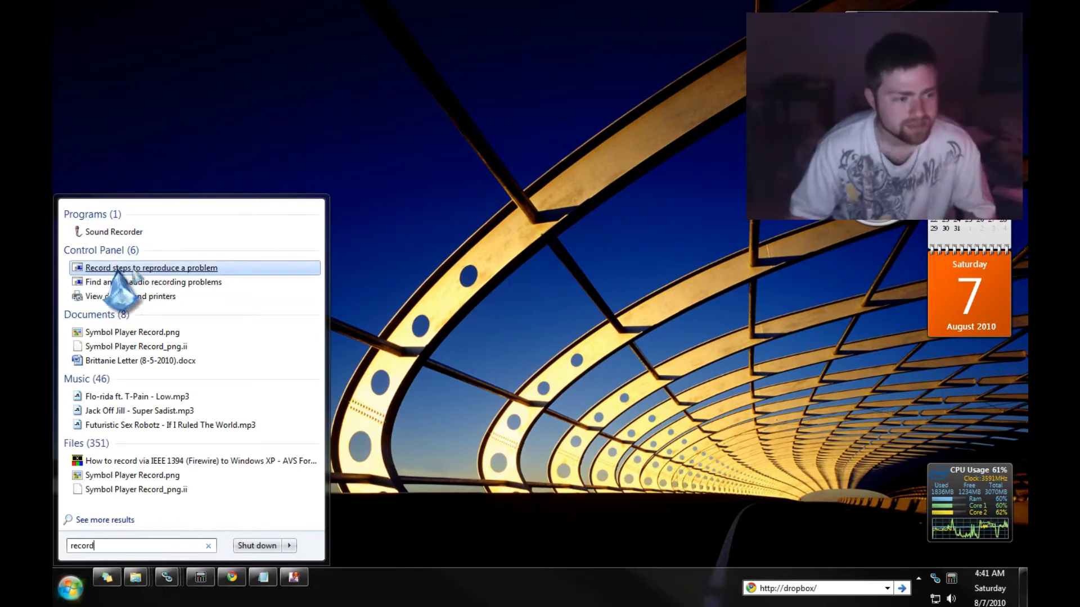
Step: Launch Problem Steps Recorder, centre its window, start recording and reopen the Start menu
click(206, 269)
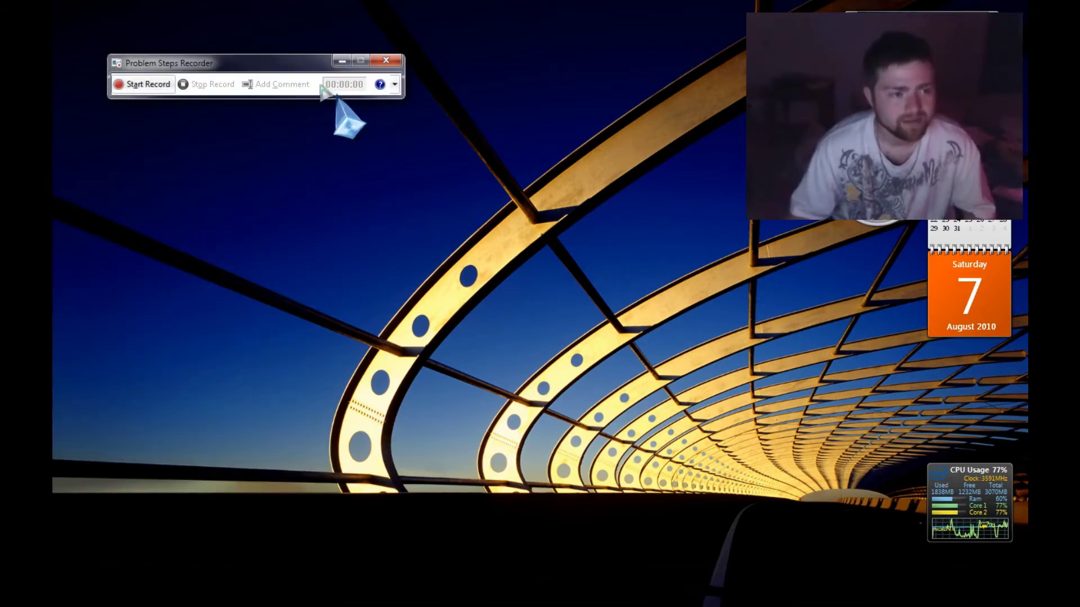
drag(314, 62, 599, 148)
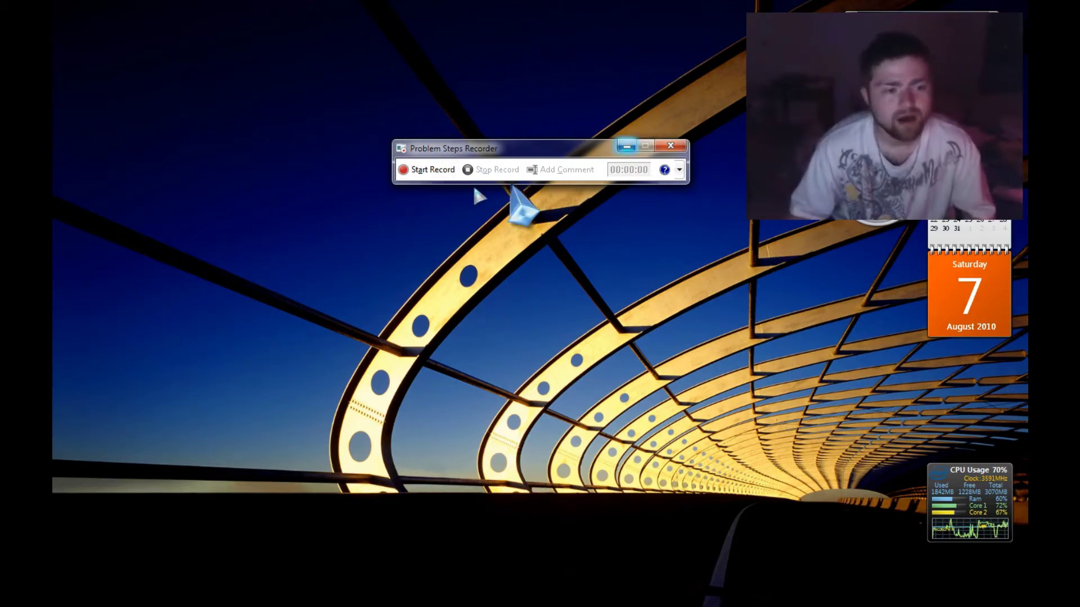
click(417, 170)
mouse_move(197, 604)
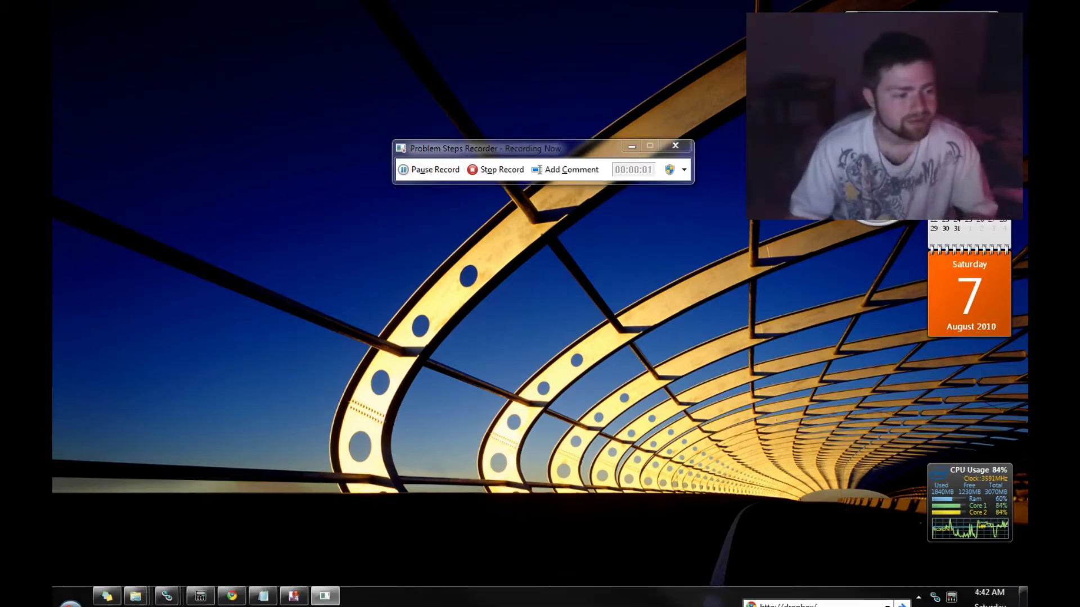
click(70, 587)
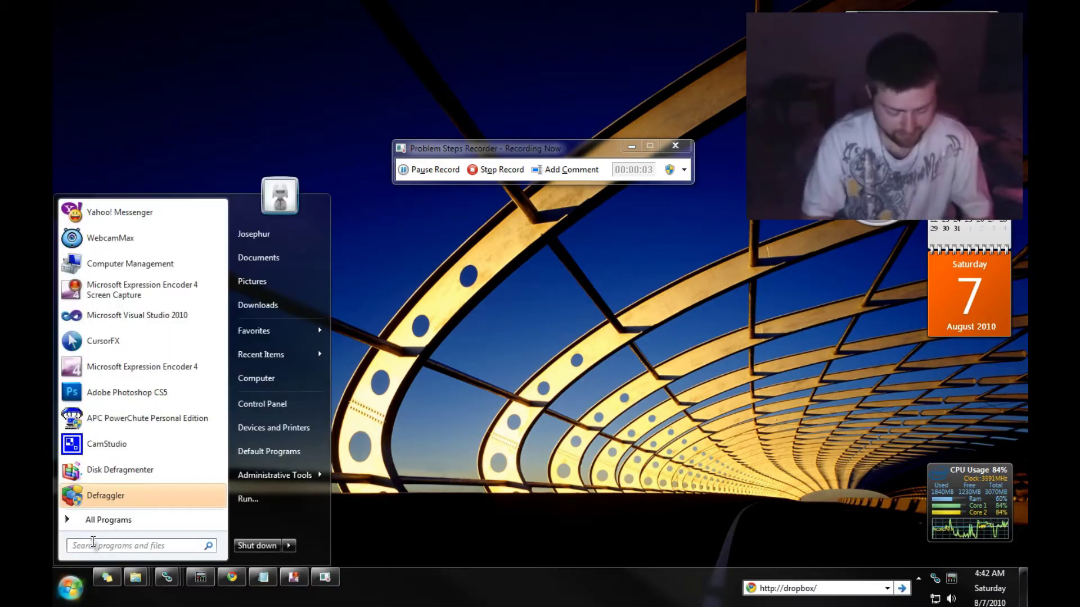
Step: Launch Calculator from the search and enter 55555 × 99999999
text(cmd)
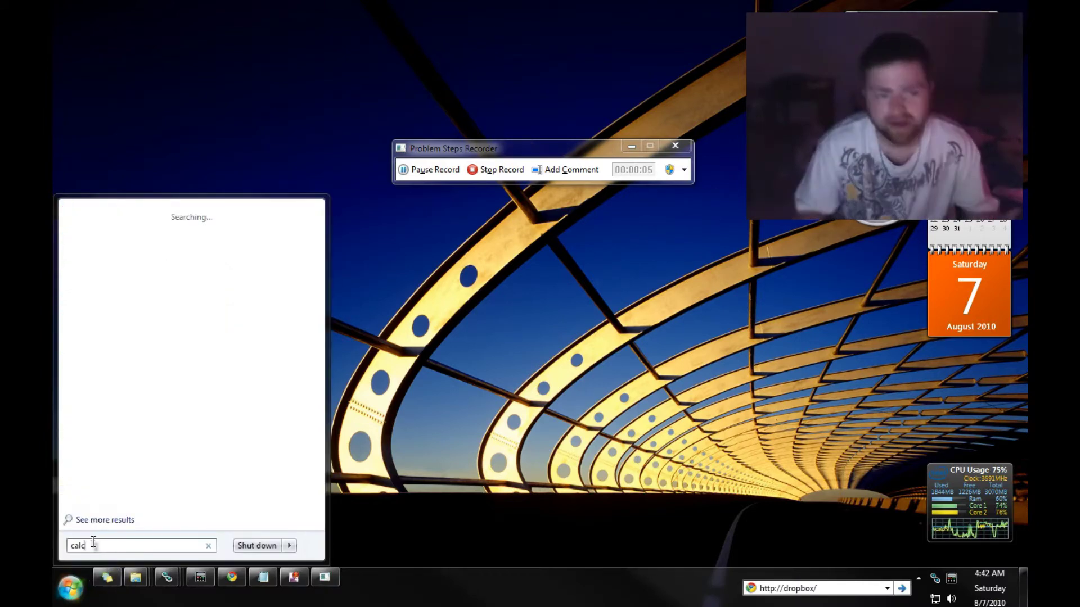
key(Return)
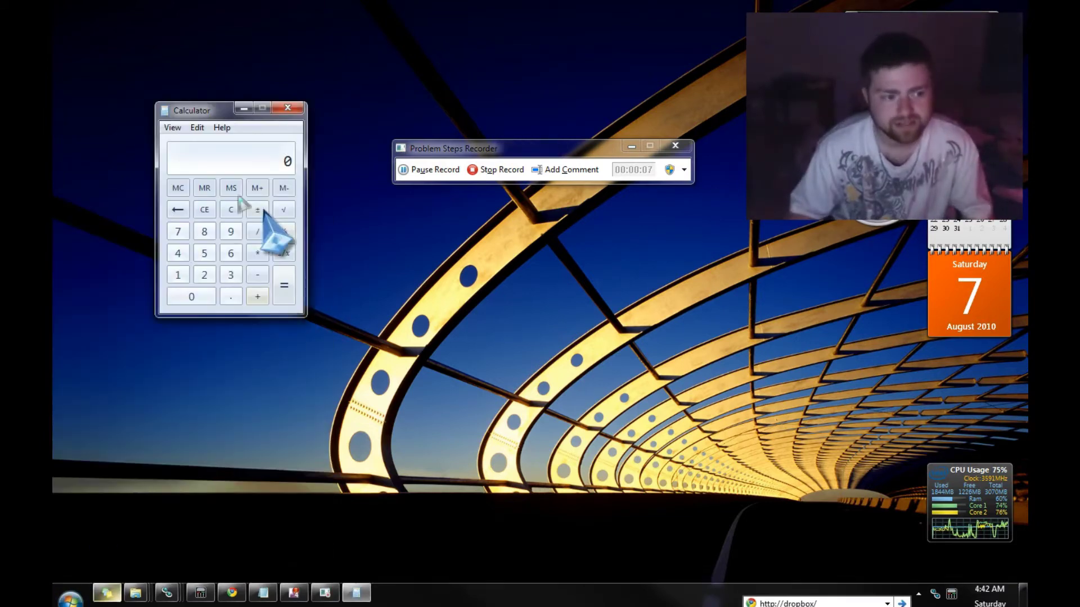
double_click(204, 253)
click(204, 254)
click(259, 253)
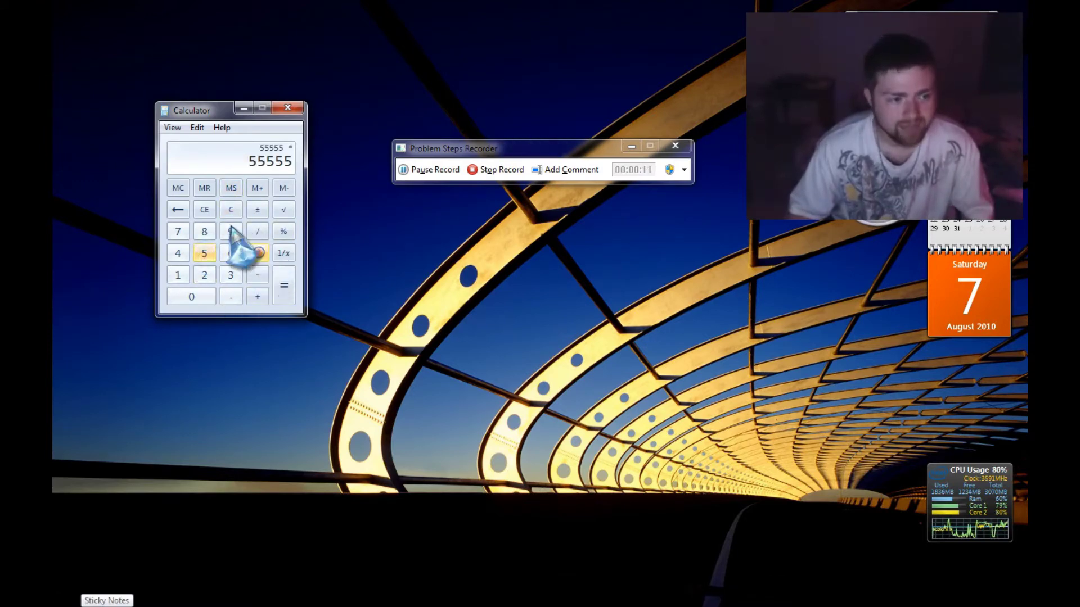
double_click(231, 231)
double_click(231, 231)
double_click(231, 231)
double_click(231, 231)
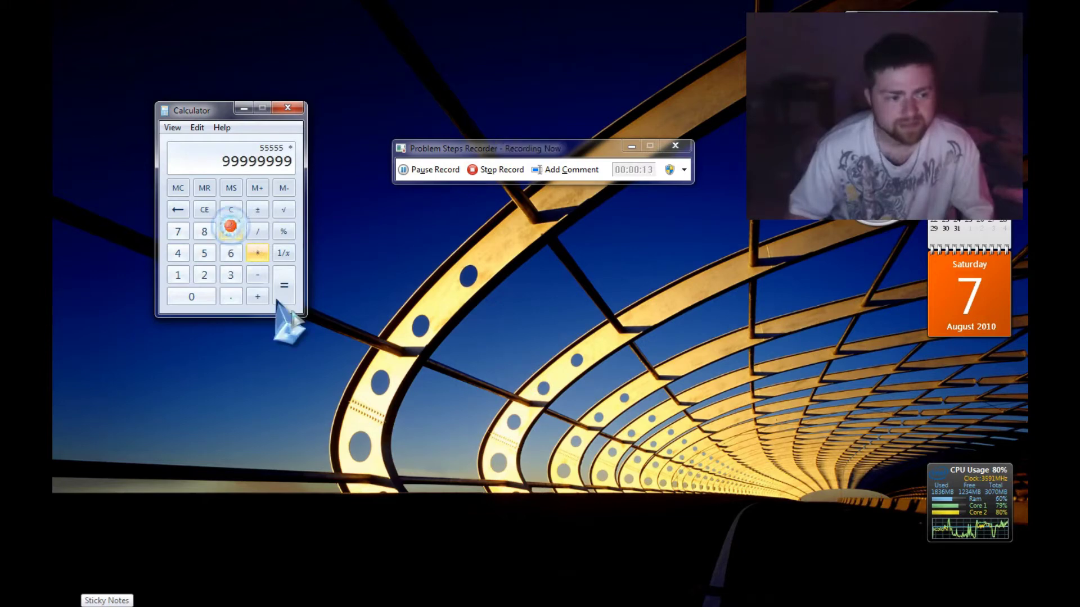
Step: Repeat equals until the display reads 5.555498833345117e+172, then stop recording
double_click(286, 295)
double_click(287, 295)
double_click(287, 295)
click(287, 295)
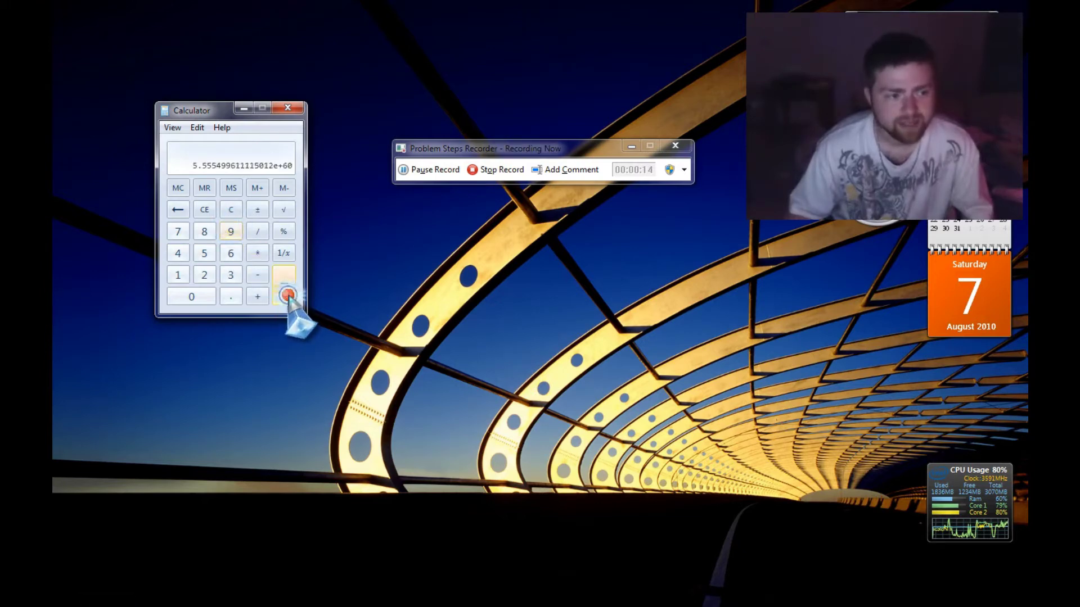
double_click(287, 294)
click(287, 294)
double_click(287, 295)
click(287, 295)
double_click(286, 295)
click(287, 294)
double_click(287, 295)
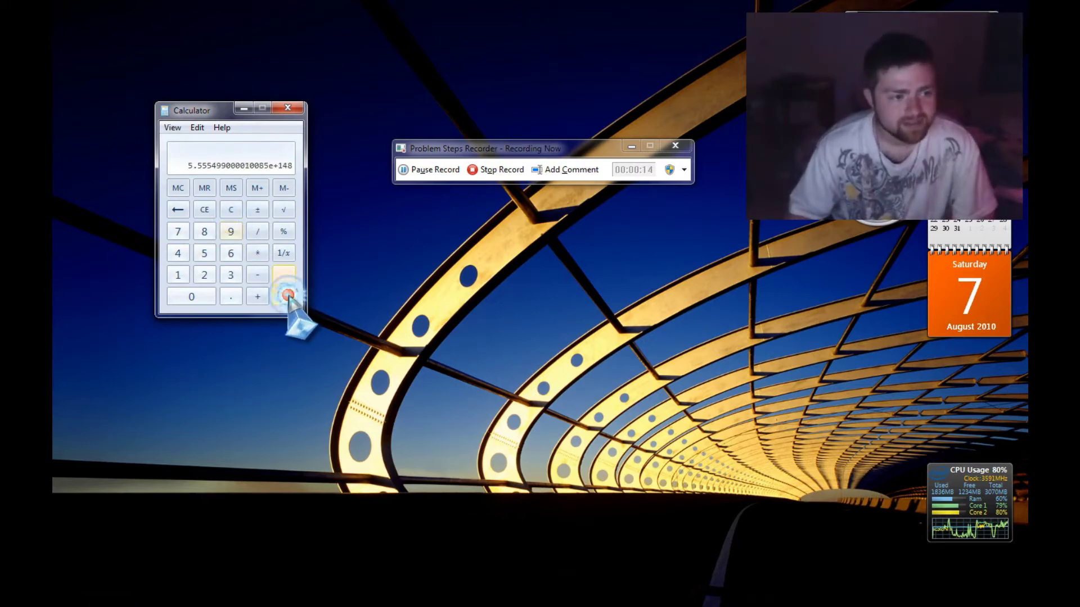
double_click(288, 295)
click(287, 295)
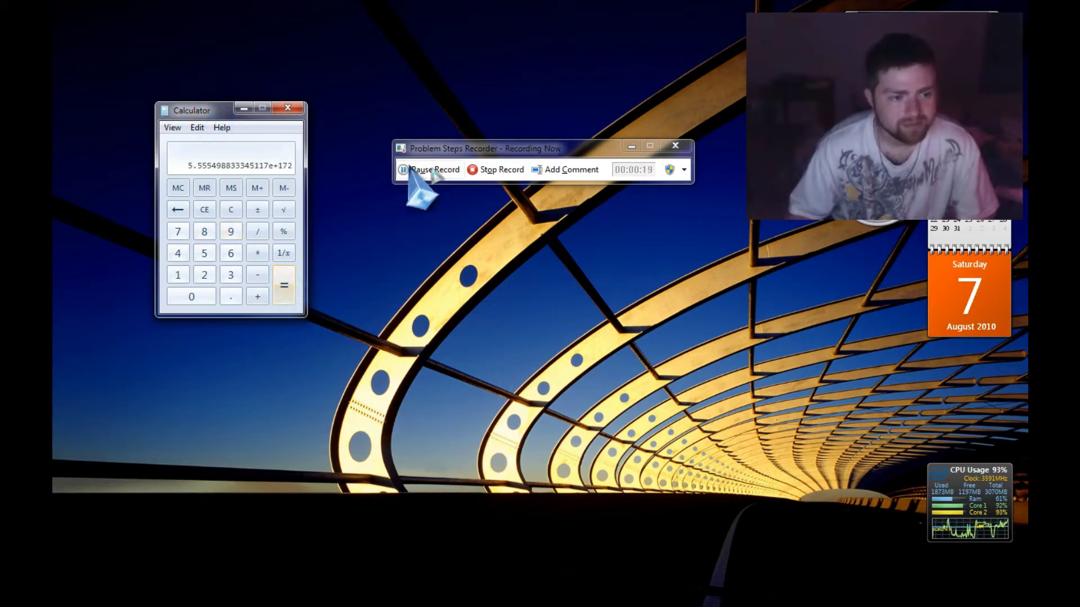
click(483, 172)
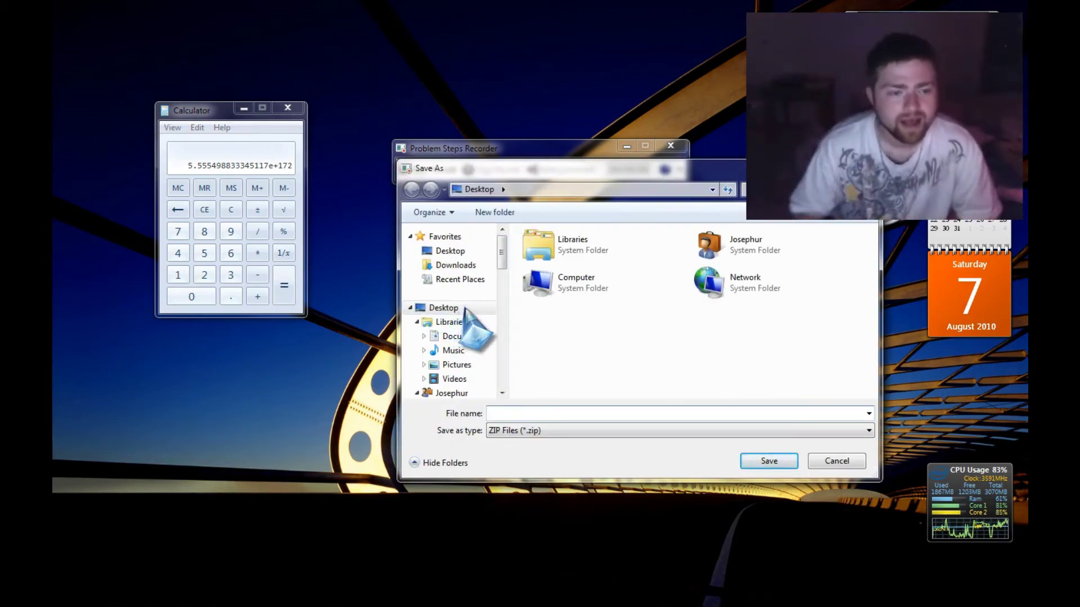
Step: Save the recording as the zip archive 'Joe's Problem' on the desktop
drag(519, 163, 462, 165)
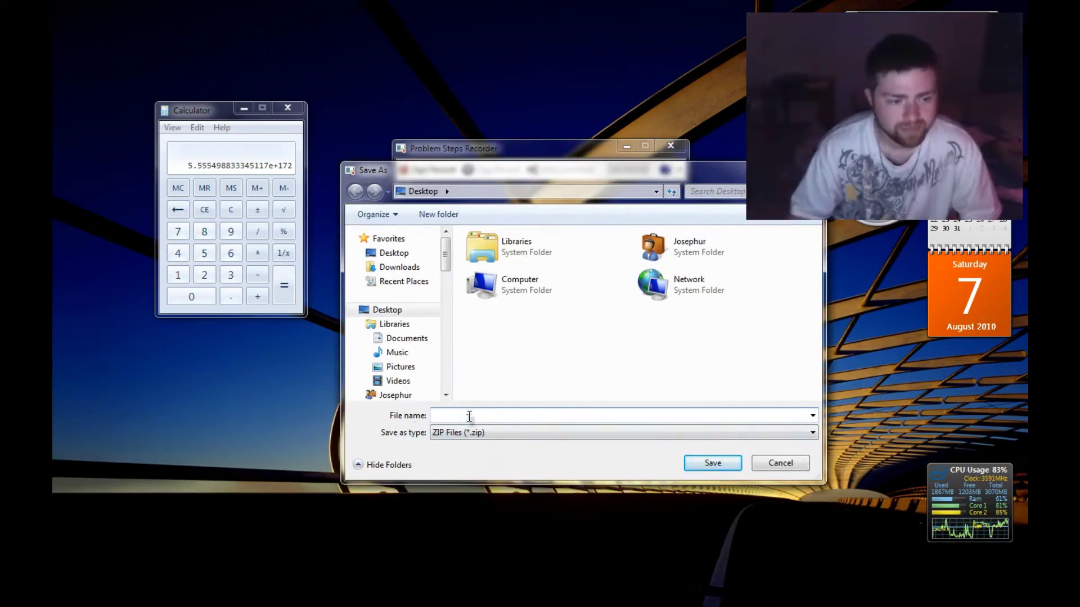
text(Joe)
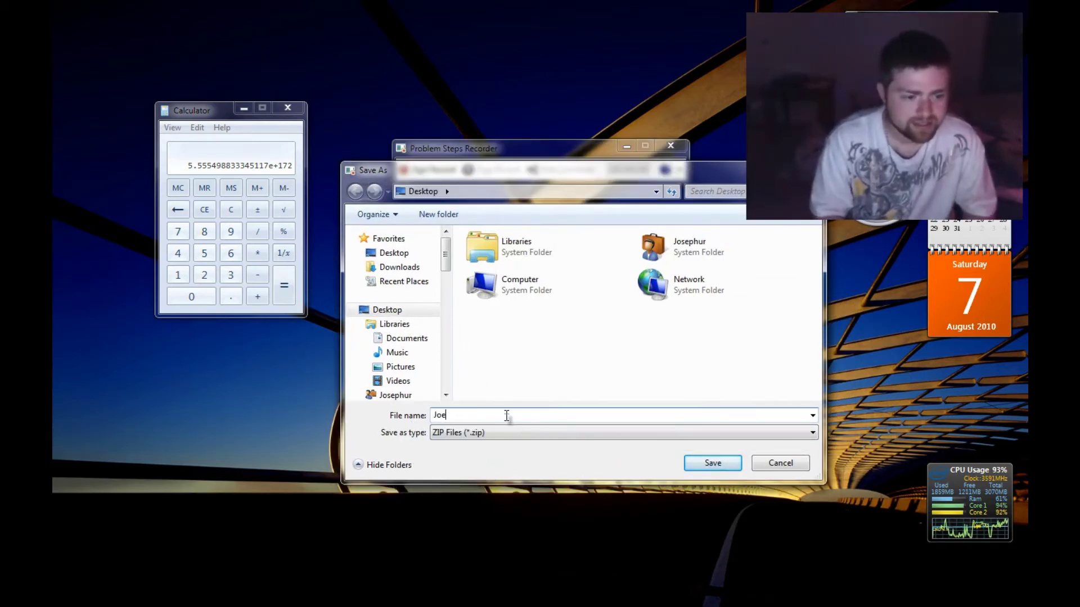
text('s Problem)
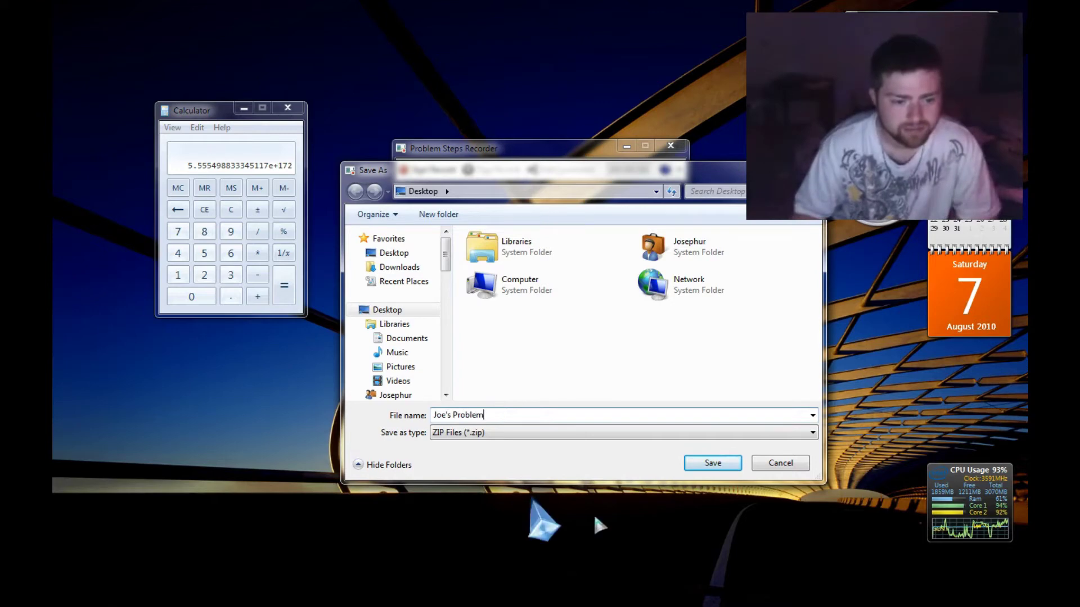
click(699, 467)
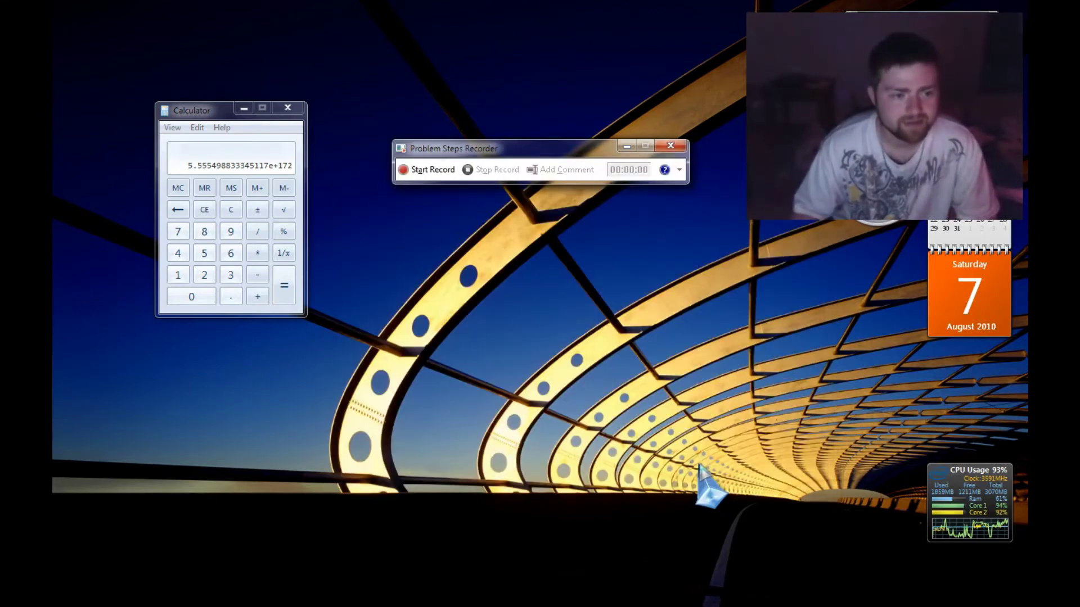
Step: Turn on Show desktop icons from the desktop's View menu
right_click(516, 97)
mouse_move(543, 105)
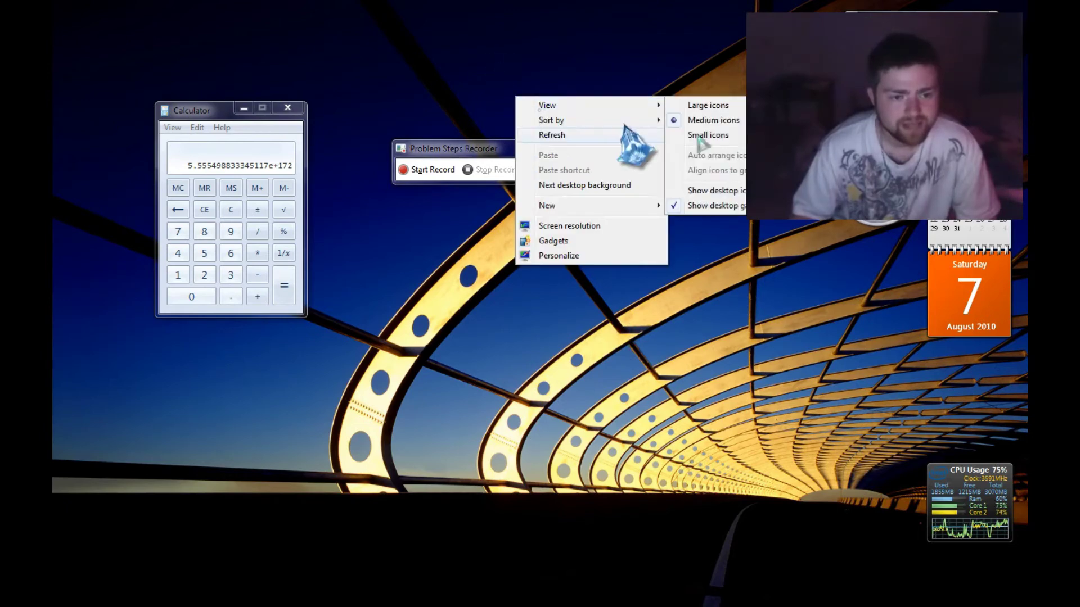
click(733, 190)
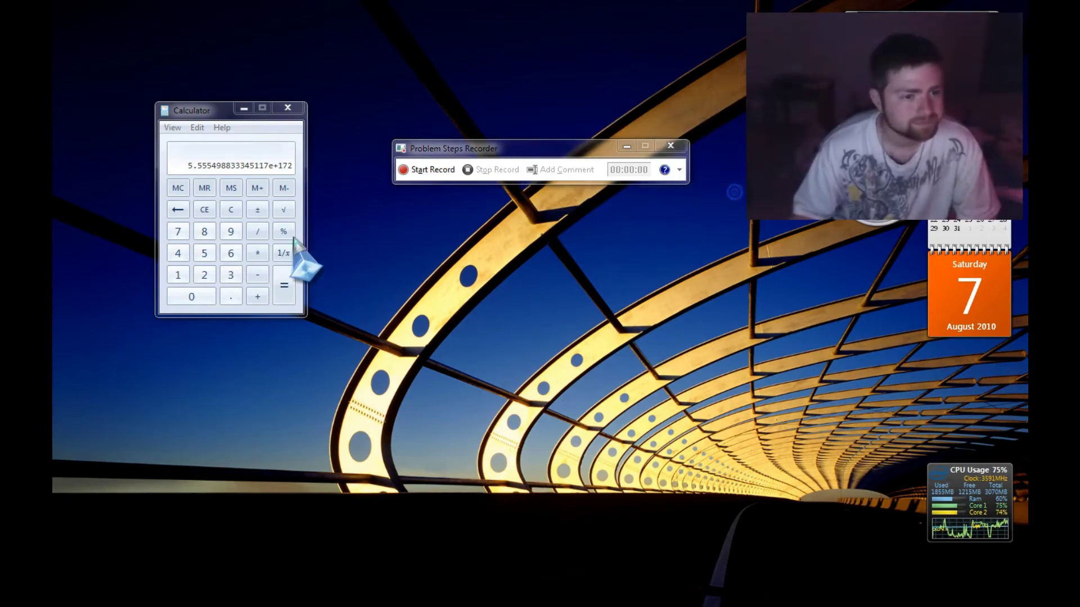
Step: Close Calculator and bring up the context menu of the saved zip file
click(289, 111)
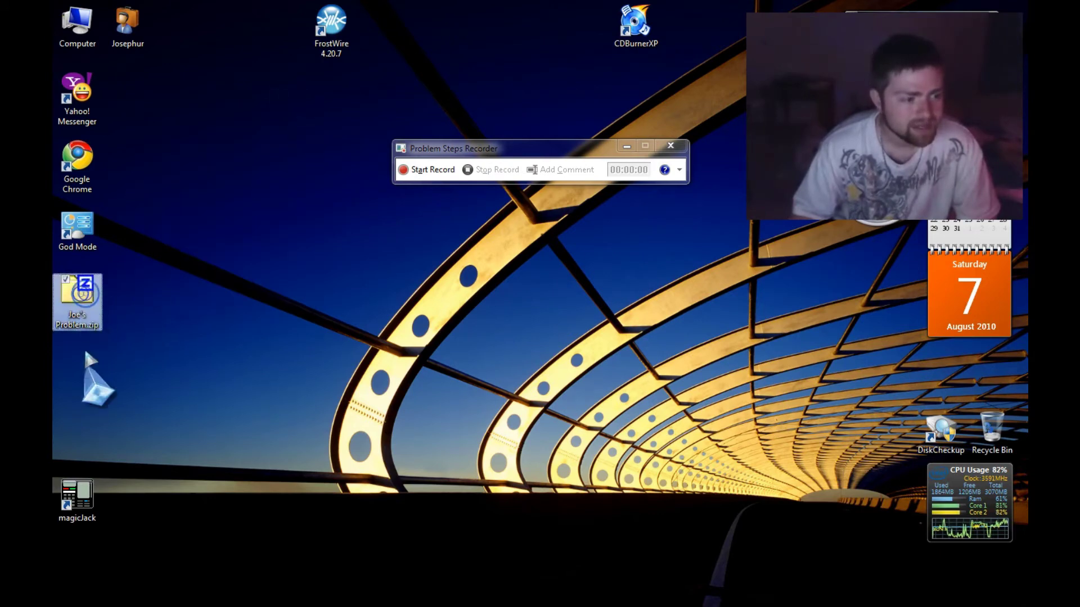
mouse_move(77, 309)
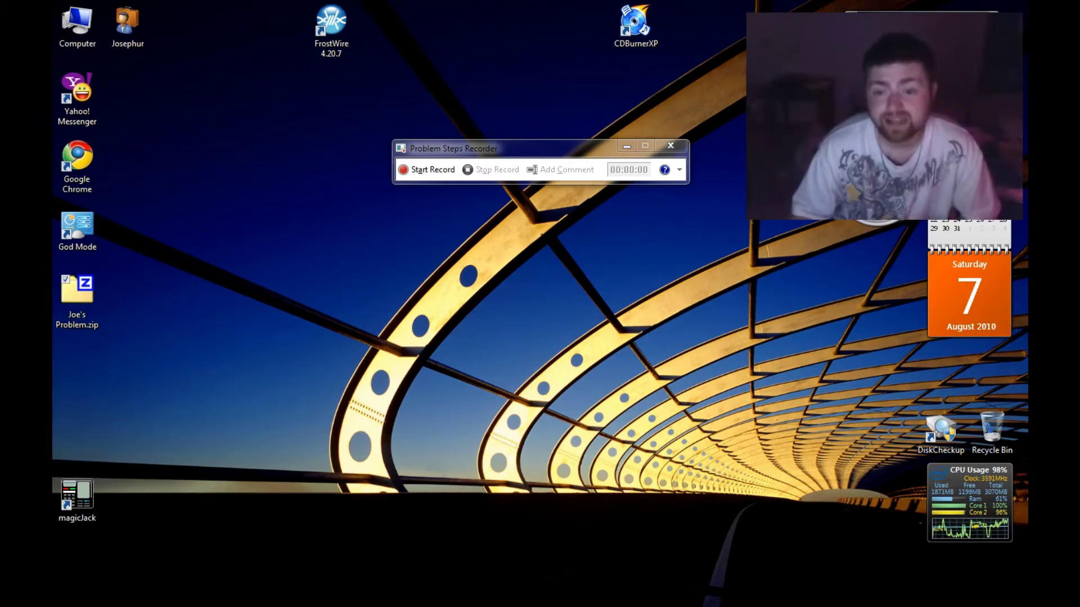
right_click(62, 291)
click(126, 574)
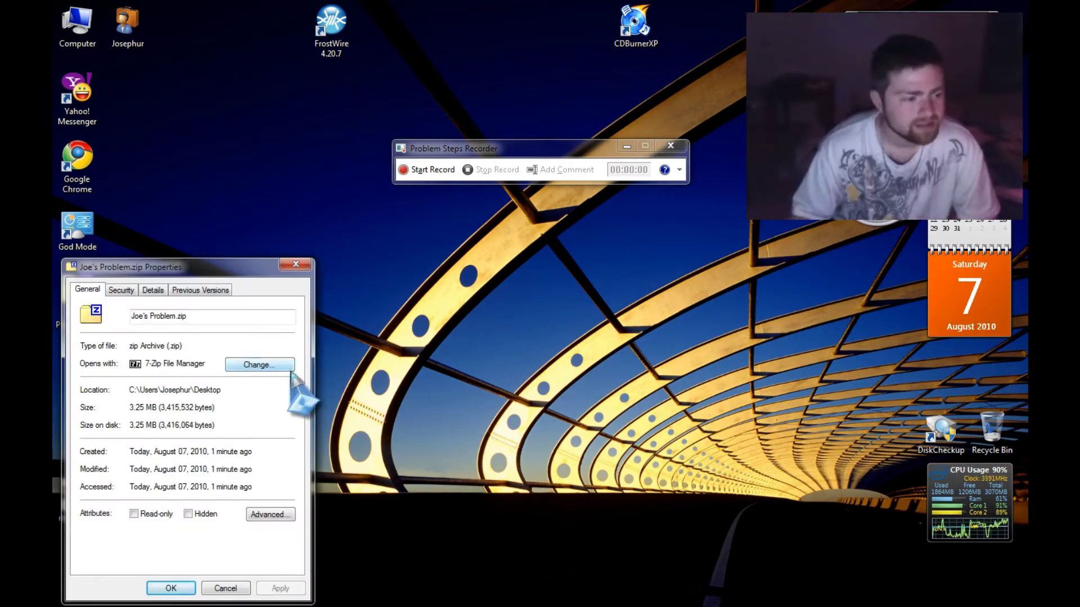
click(297, 264)
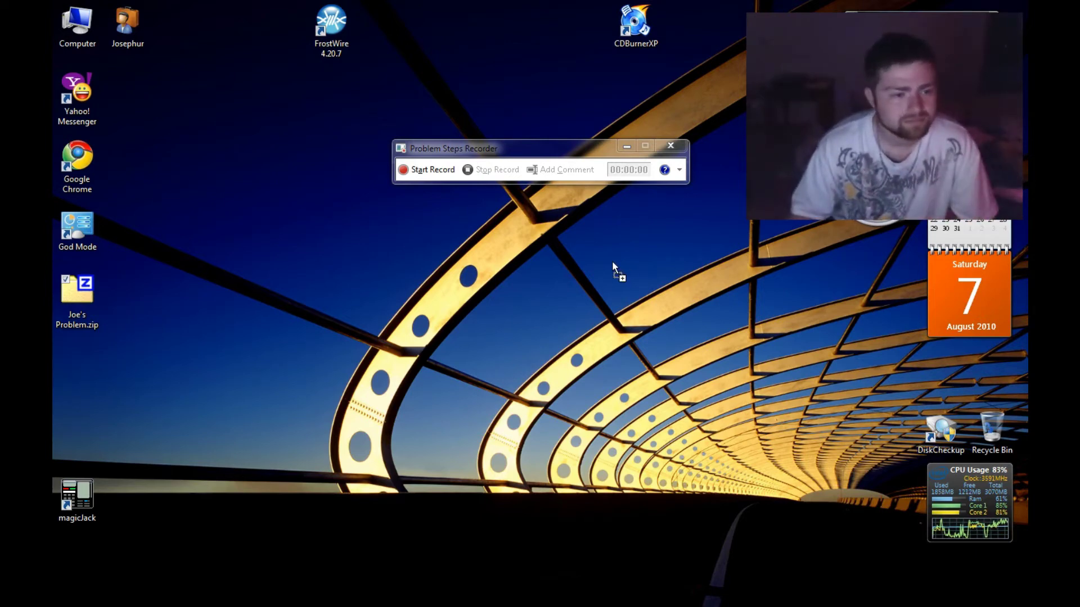
Step: Drag the .mht report out of Joe's Problem.zip onto the desktop, then deselect it
drag(369, 262, 368, 262)
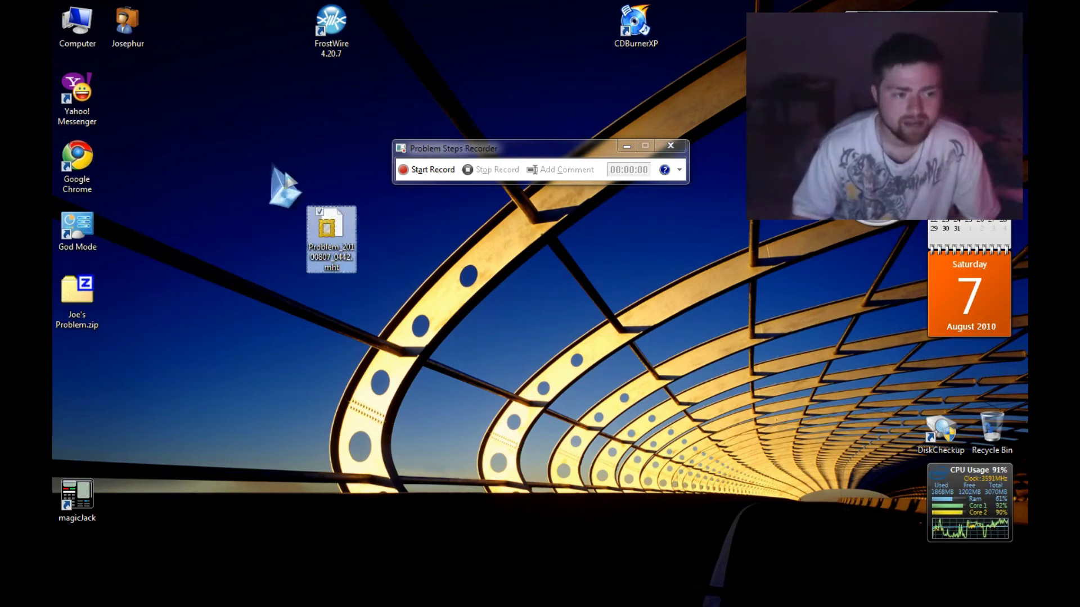
drag(271, 164, 392, 321)
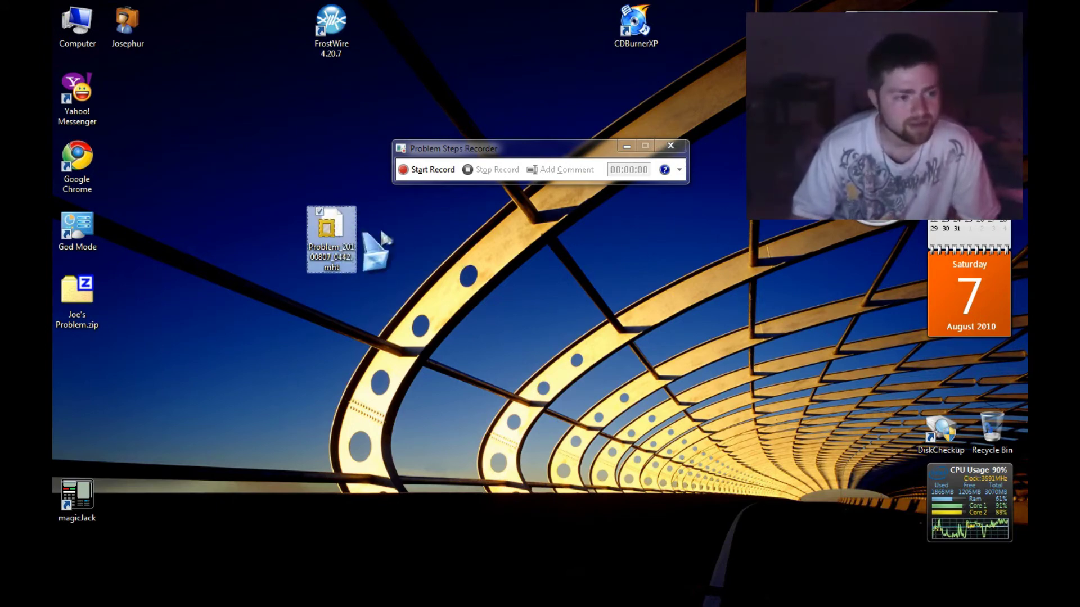
click(429, 281)
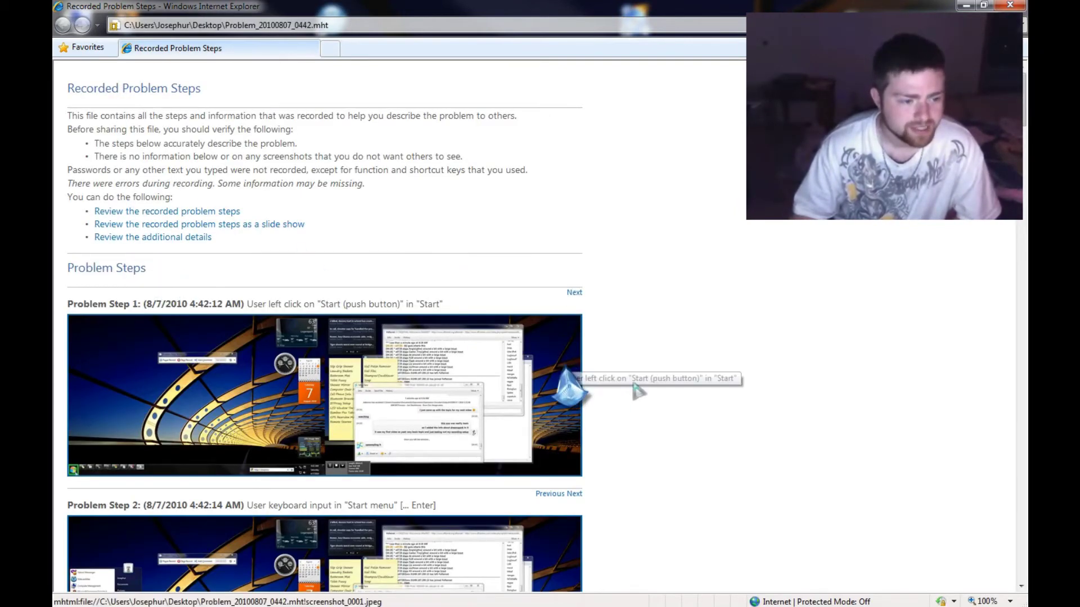
Step: Scroll down through the report screenshots and highlight Step 4's description
scroll(637, 385, down, 3)
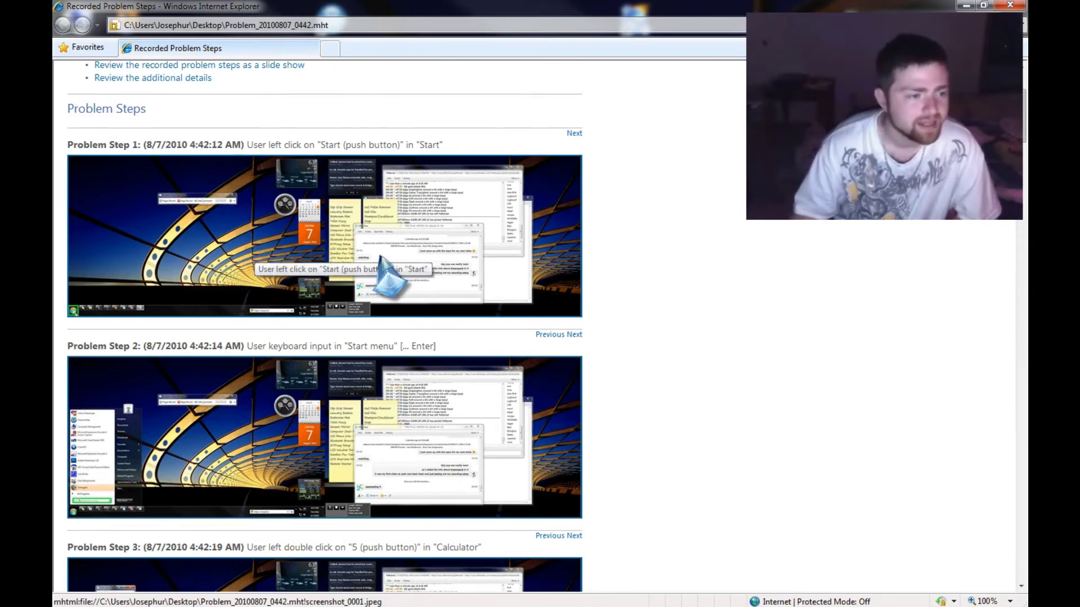
scroll(413, 455, down, 3)
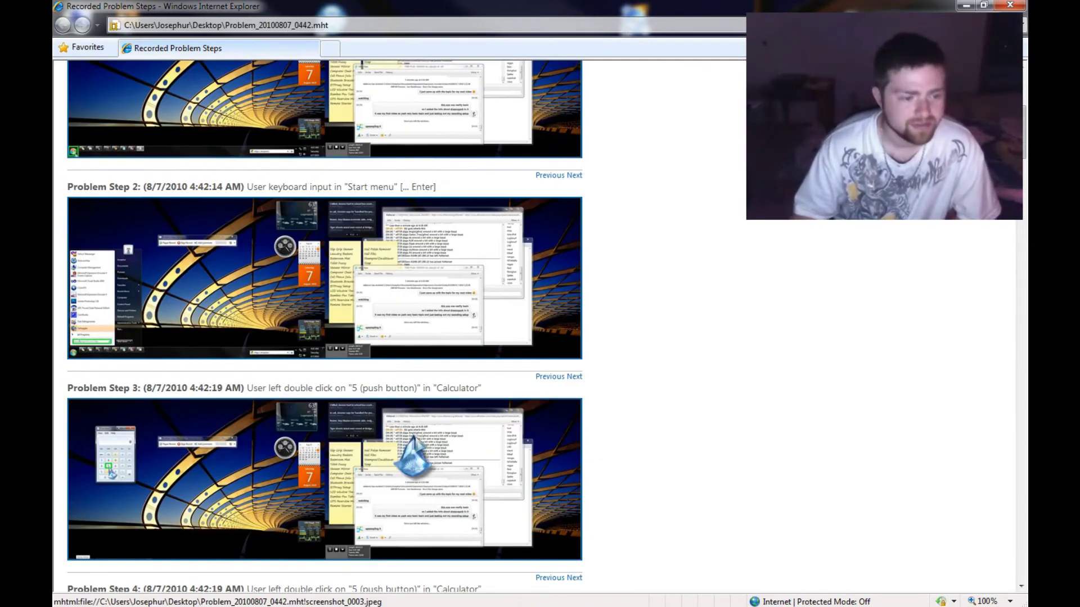
scroll(413, 456, down, 3)
scroll(419, 458, down, 3)
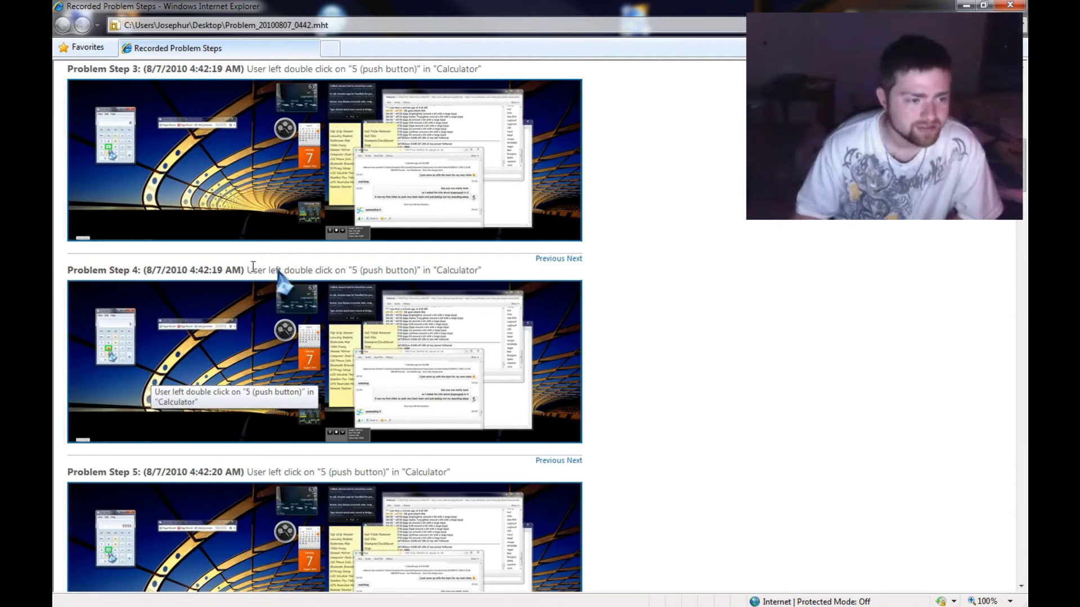
drag(245, 264, 341, 269)
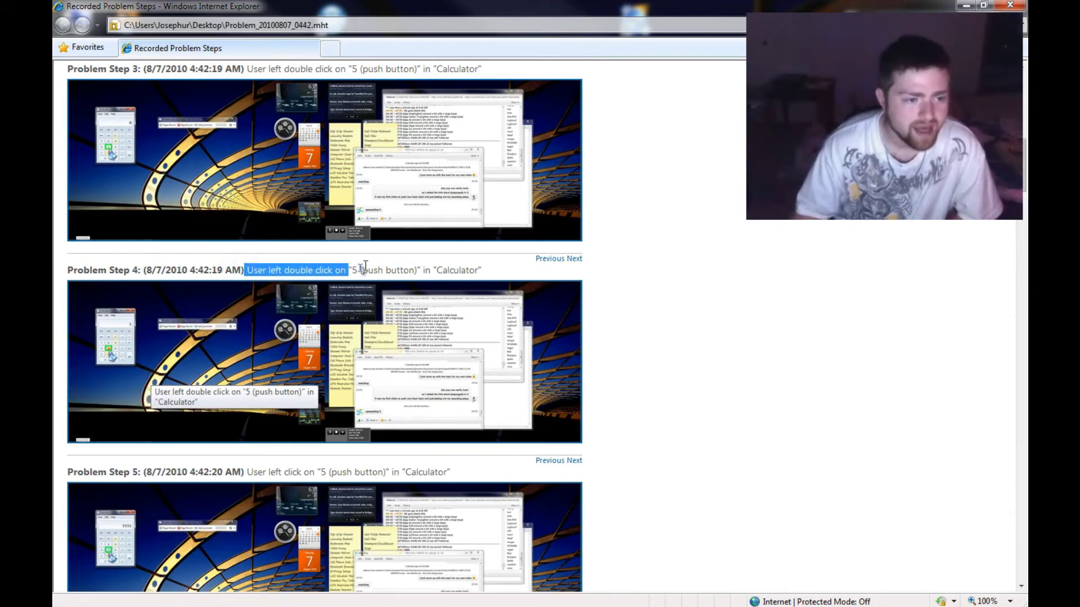
drag(406, 270, 437, 325)
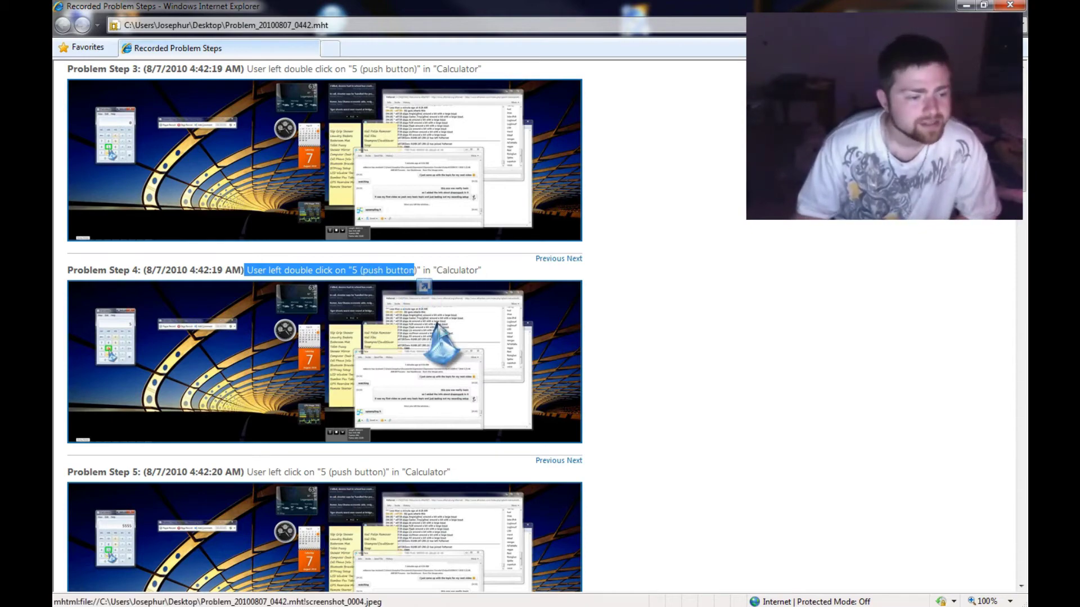
Step: Highlight Step 6's click description and scroll on to Additional Details
scroll(438, 325, down, 6)
scroll(438, 325, down, 3)
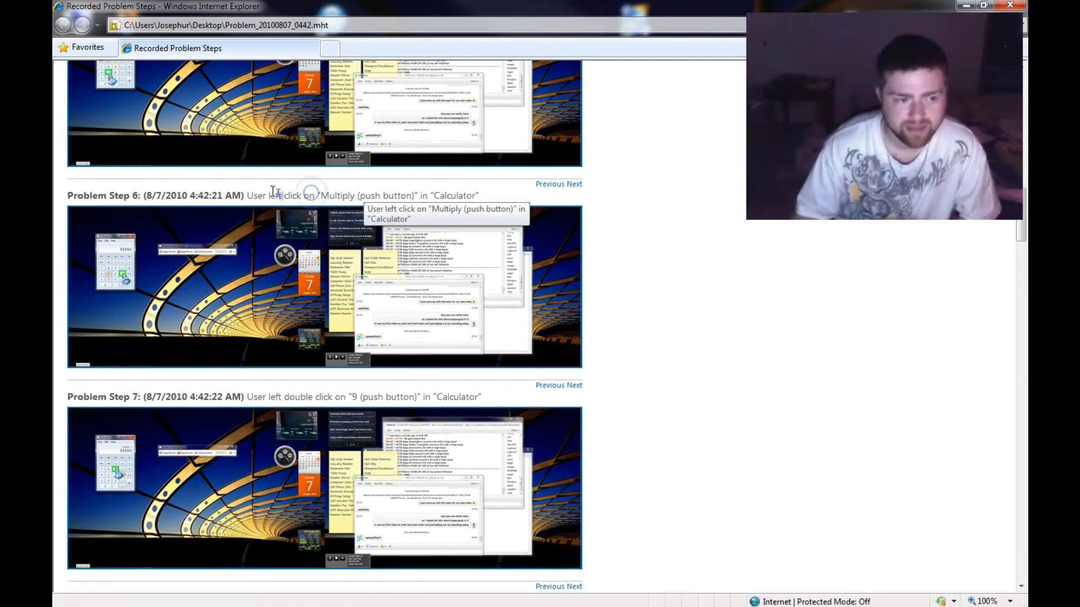
drag(317, 193, 264, 195)
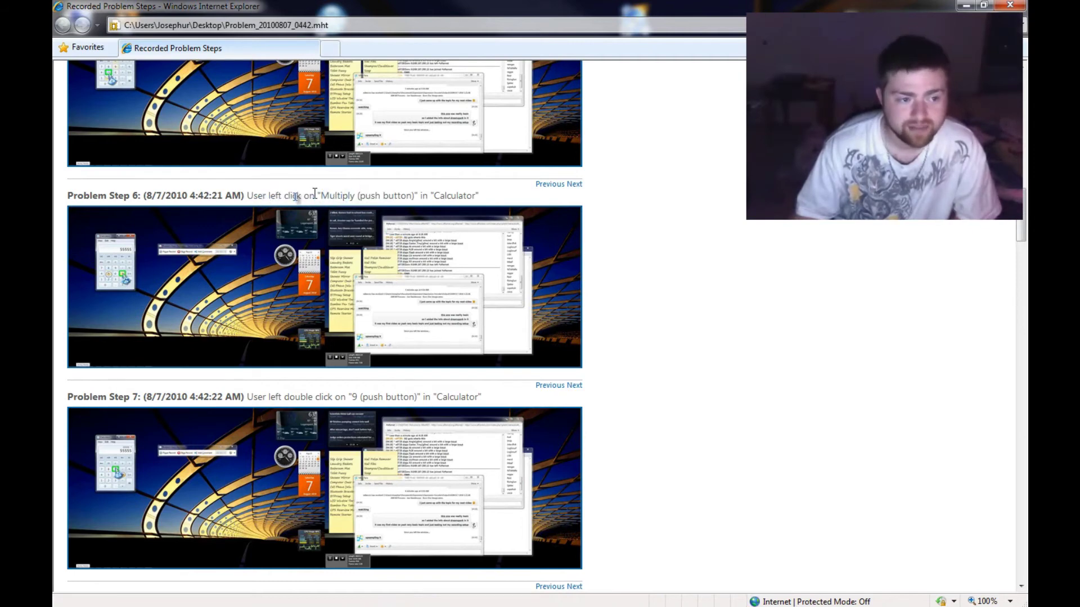
drag(338, 195, 388, 382)
scroll(236, 269, down, 5)
scroll(231, 305, down, 10)
Step: Scroll to Additional Details and select the Operating System line in the details text
scroll(223, 298, down, 10)
drag(487, 403, 501, 368)
scroll(629, 412, down, 10)
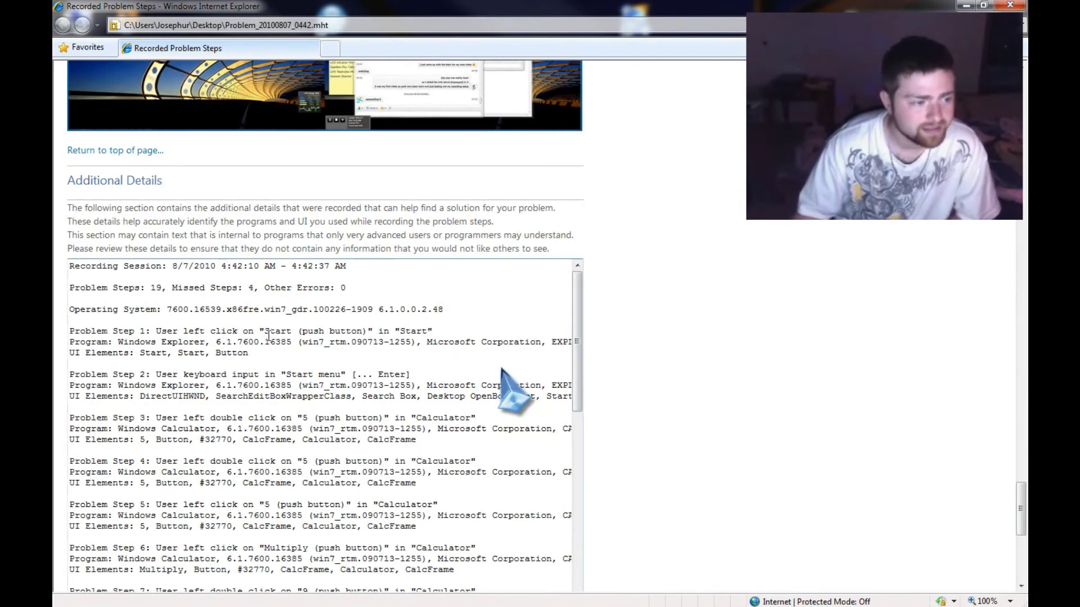
click(85, 266)
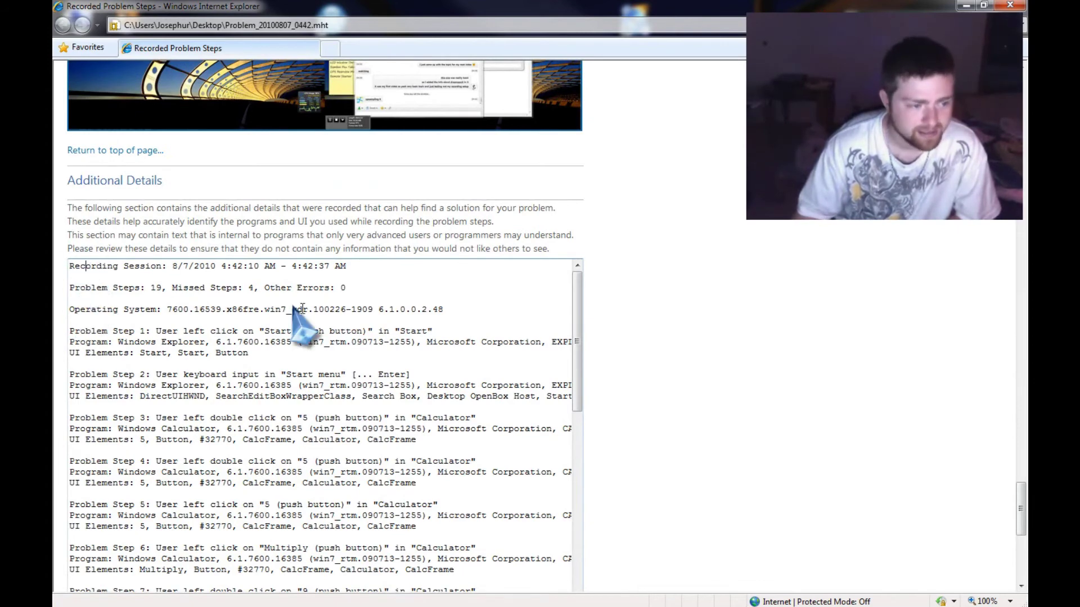
drag(69, 310, 377, 309)
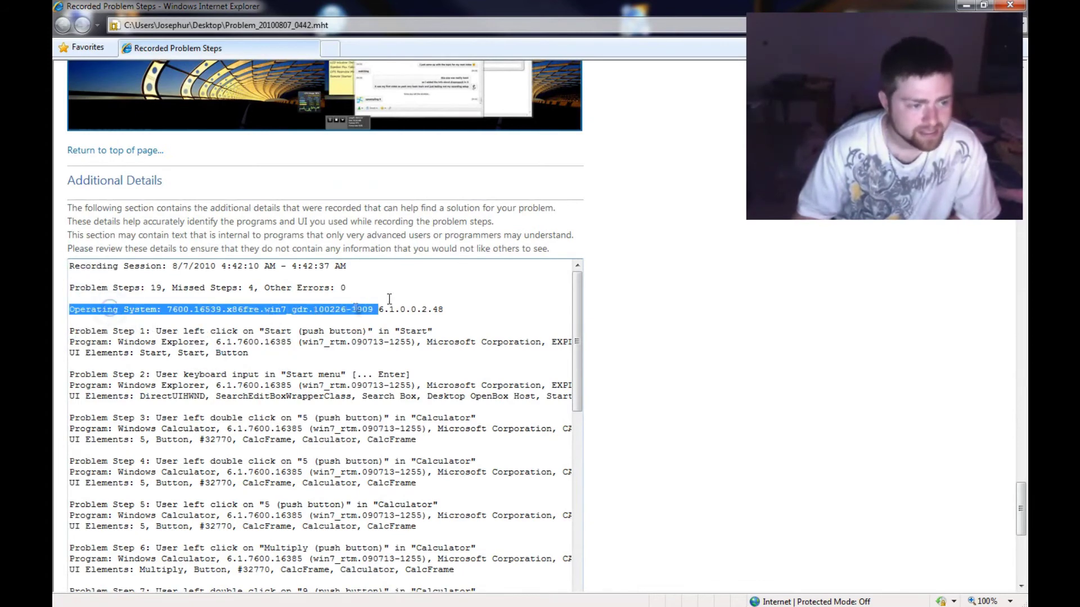
click(424, 296)
triple_click(445, 306)
drag(447, 309, 289, 492)
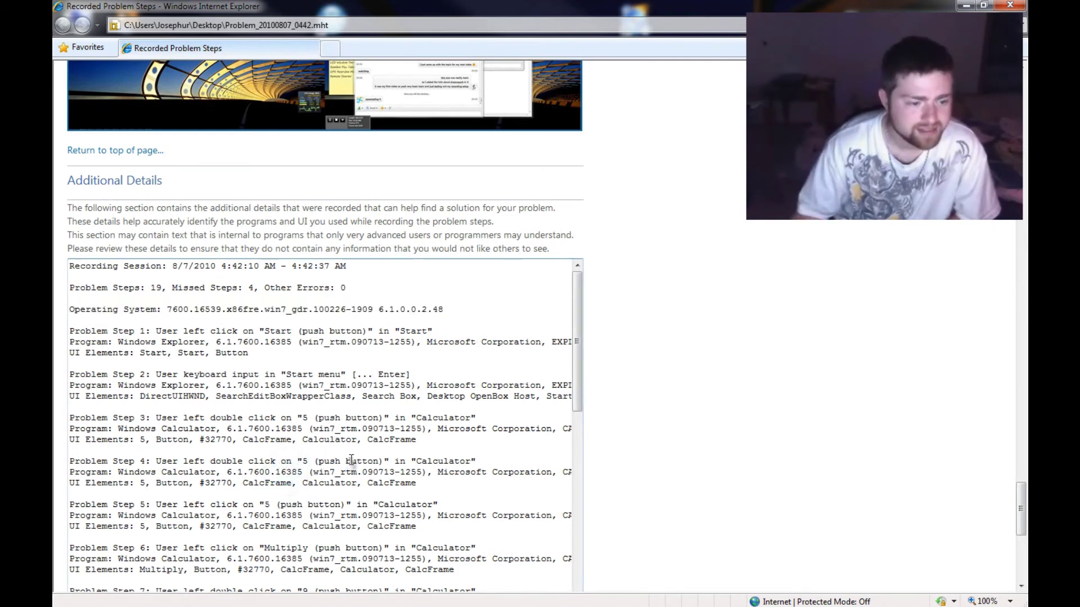
Step: Select the Problem Step 4 and Program lines, then jump to the Problem Step 19 entry
triple_click(410, 469)
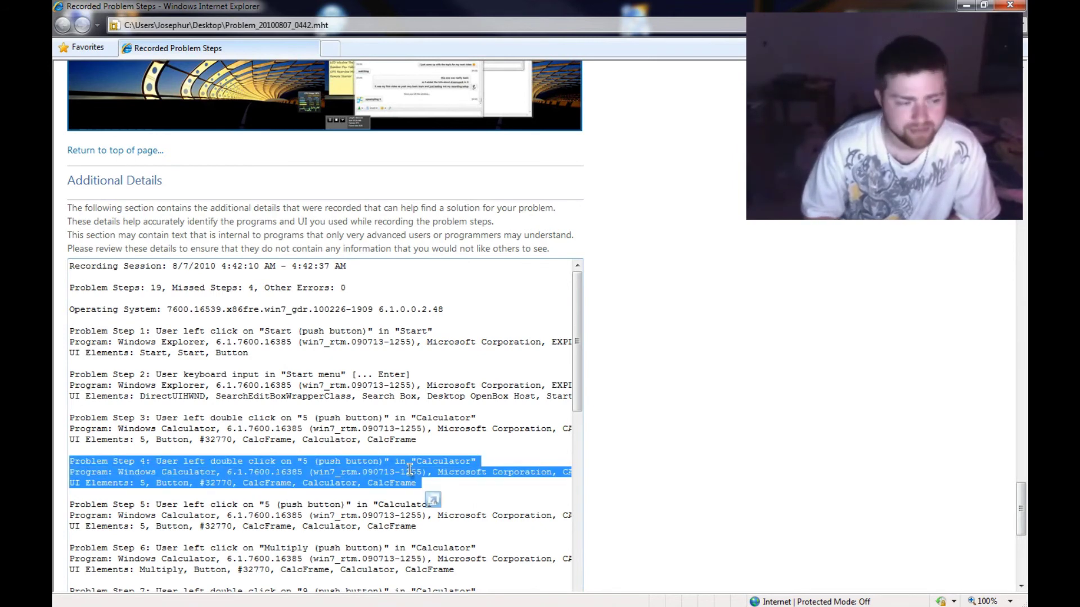
click(410, 469)
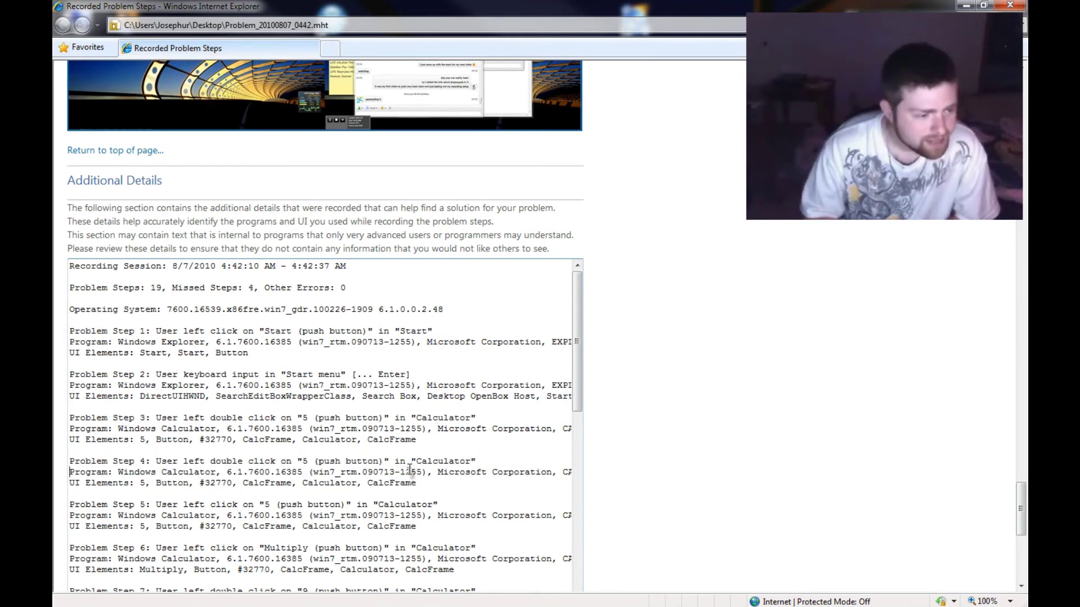
key(shift+Right)
key(shift+Right)
key(shift+Right)
key(shift+Right)
key(shift+Right)
key(shift+Right)
key(shift+Right)
key(shift+Right)
key(shift+Right)
key(shift+Right)
key(shift+Right)
key(shift+Right)
key(shift+Right)
key(shift+Right)
key(shift+Right)
key(shift+Right)
key(shift+Right)
key(shift+Right)
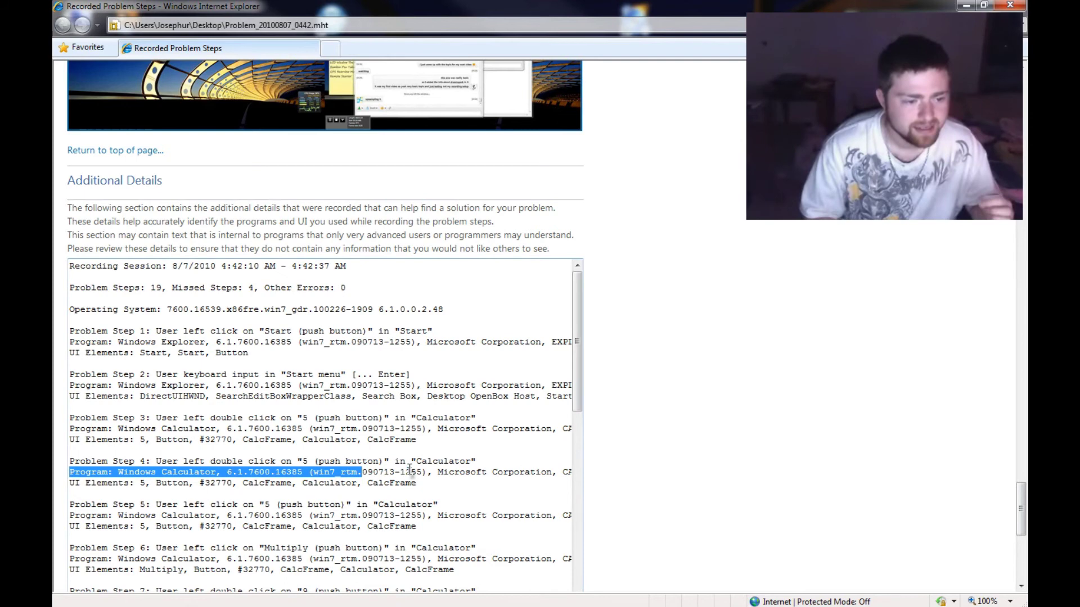
key(shift+Right)
key(shift+Right)
key(shift+Right)
key(shift+Right)
key(shift+Right)
key(shift+Right)
key(shift+Right)
key(shift+Right)
key(shift+Right)
key(shift+Right)
key(shift+Right)
key(shift+Right)
key(shift+Right)
key(shift+Right)
key(shift+Right)
key(shift+Right)
key(shift+Right)
key(shift+Right)
key(shift+Right)
key(shift+Right)
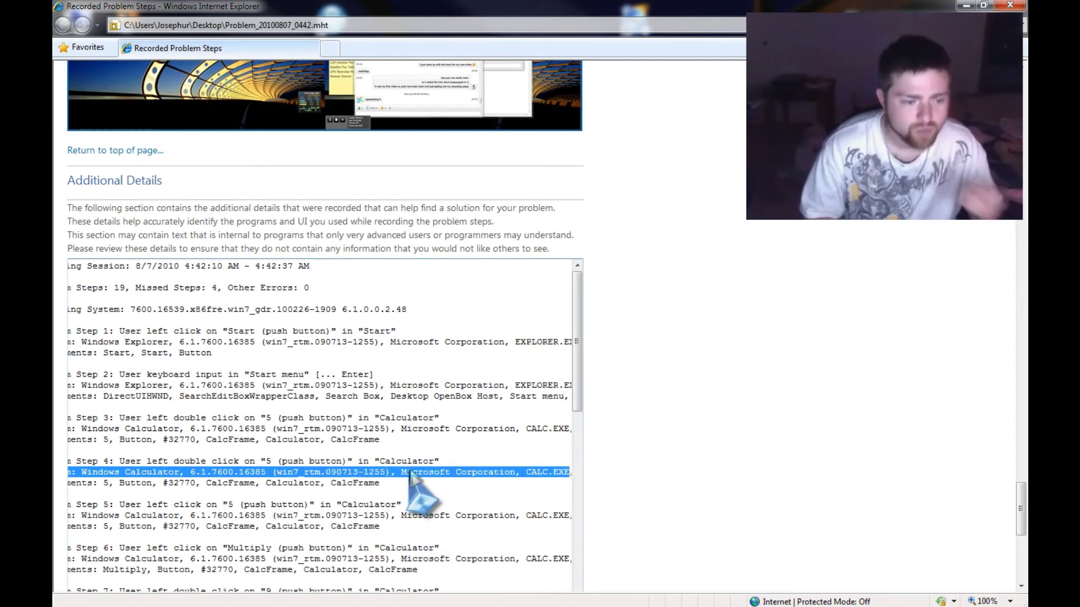
key(shift+Left)
key(shift+Left)
key(shift+Left)
key(shift+Left)
key(shift+Left)
key(shift+Left)
key(shift+Left)
key(shift+Left)
key(shift+Left)
key(shift+Left)
key(shift+Left)
key(shift+Left)
key(shift+Left)
key(shift+Left)
key(shift+Left)
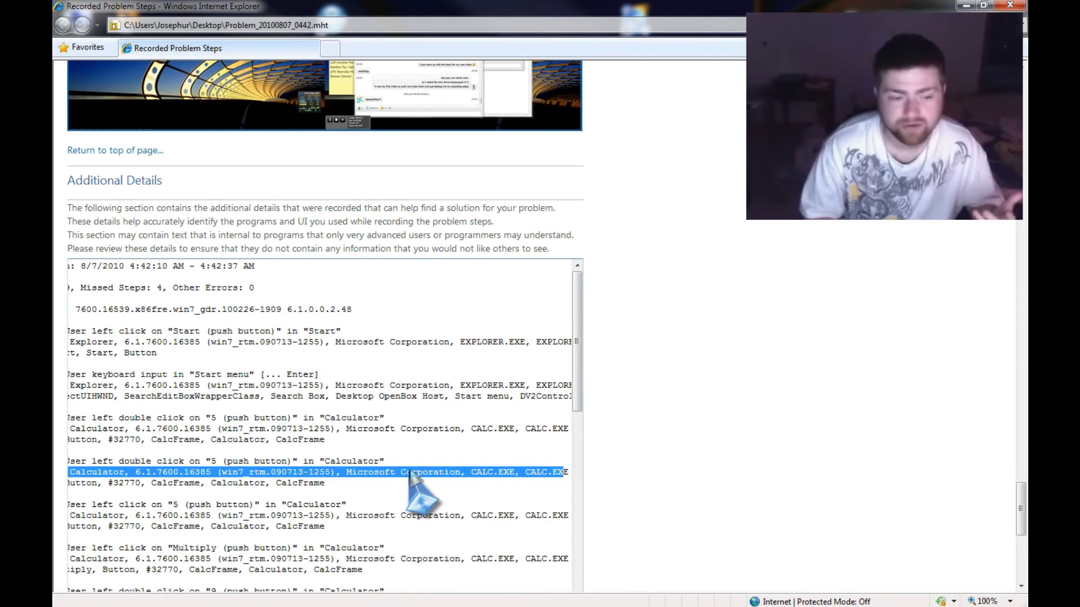
key(End)
key(Home)
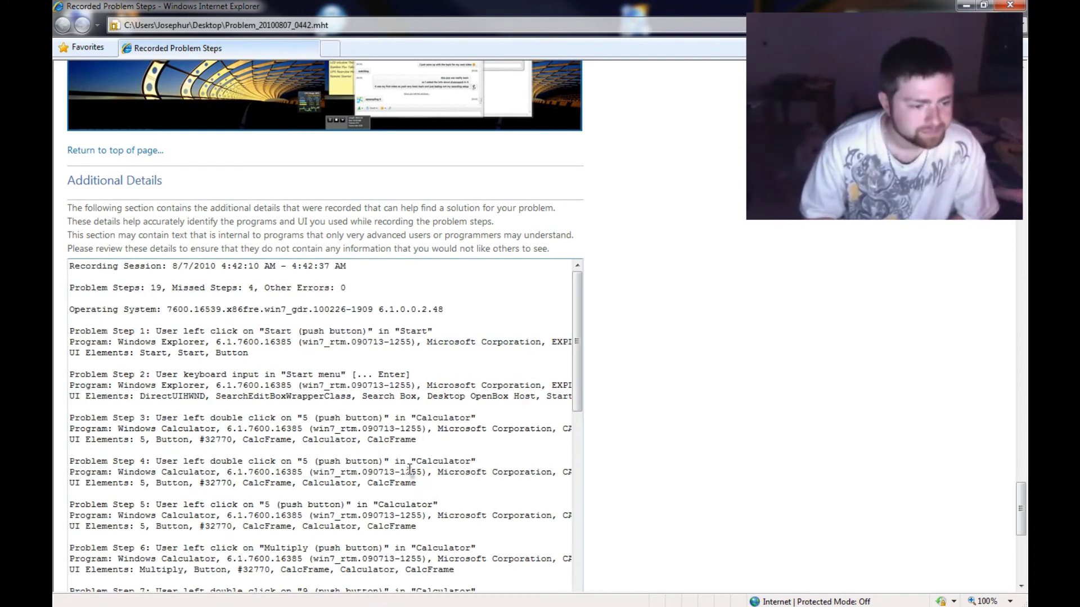
key(ctrl+End)
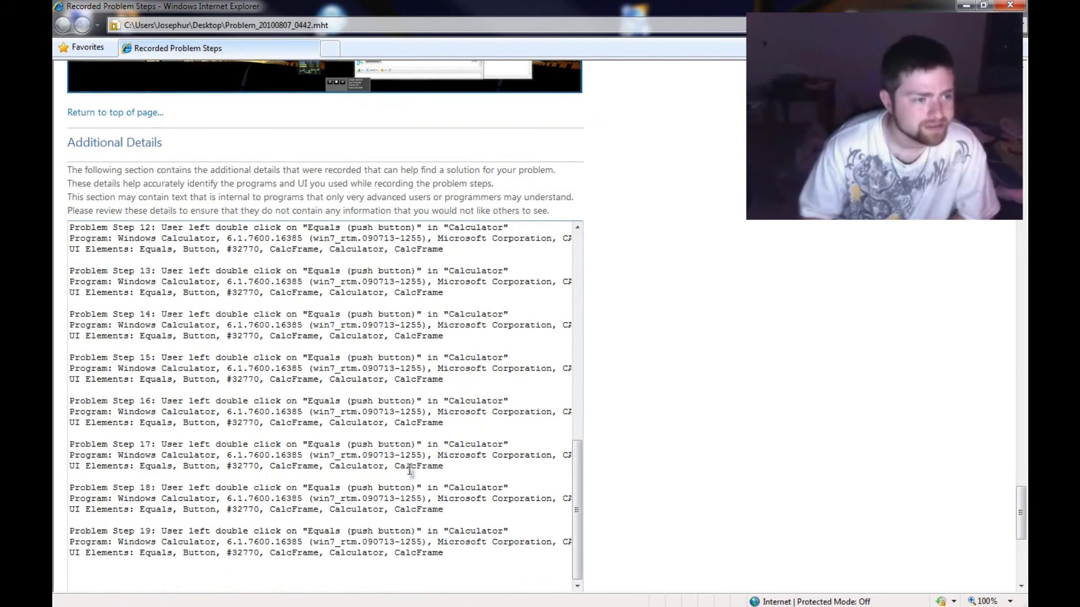
Step: Scroll back up to Problem Step 1, the left click on Start
scroll(725, 270, up, 10)
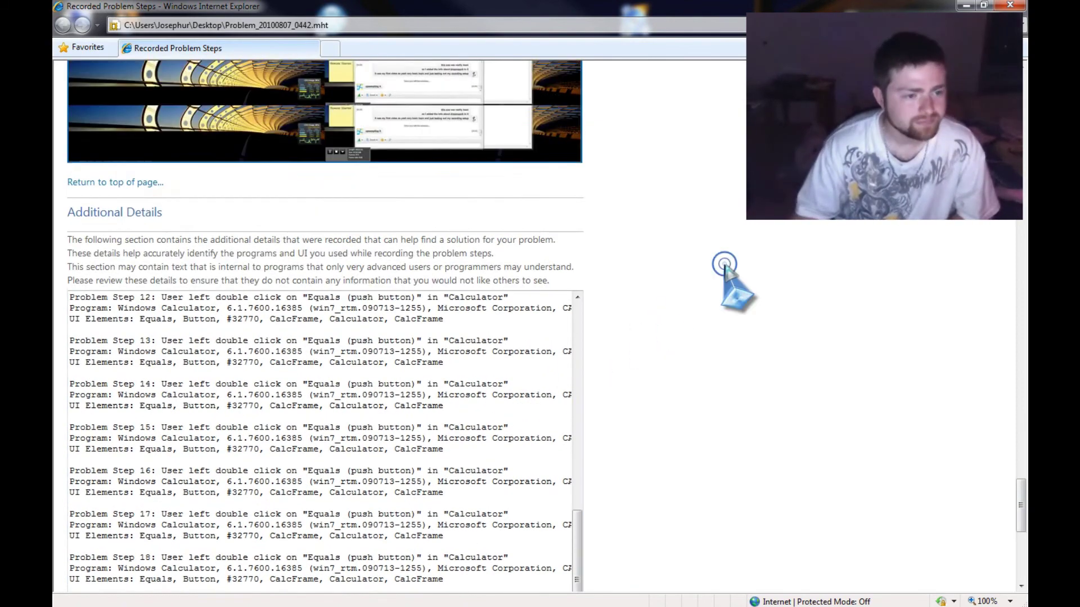
scroll(726, 270, up, 15)
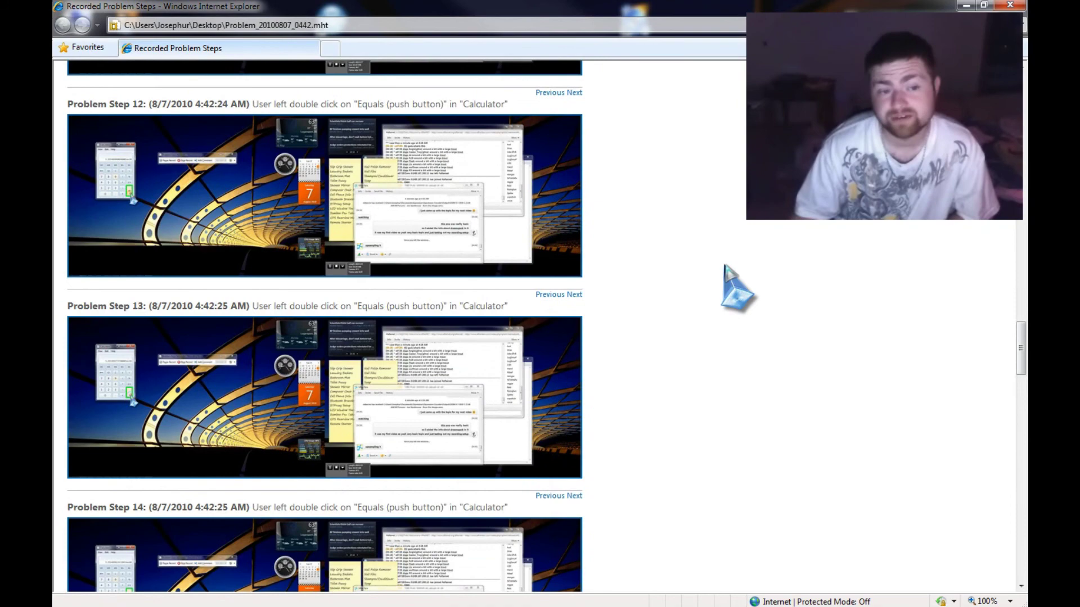
scroll(725, 267, up, 20)
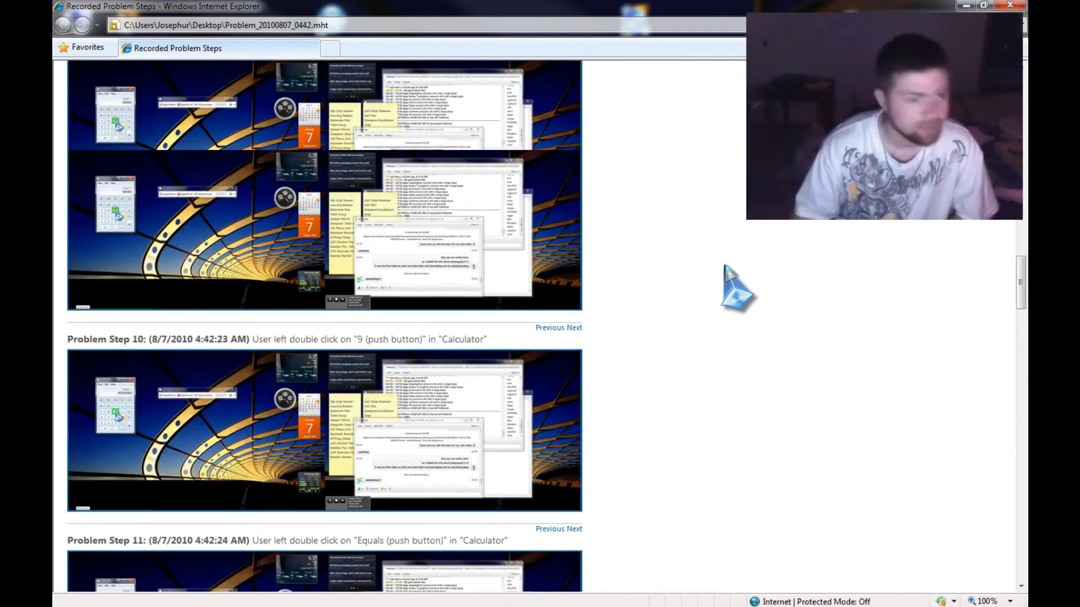
scroll(726, 270, up, 15)
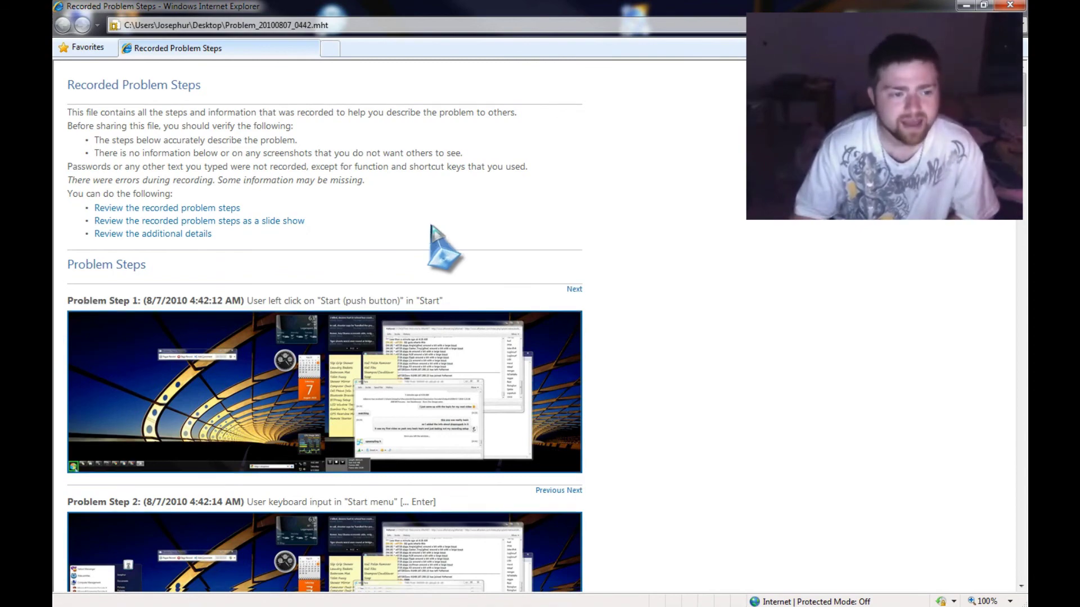
Step: Minimize the Internet Explorer report window, revealing the desktop and Problem Steps Recorder
scroll(436, 236, down, 5)
scroll(738, 229, up, 5)
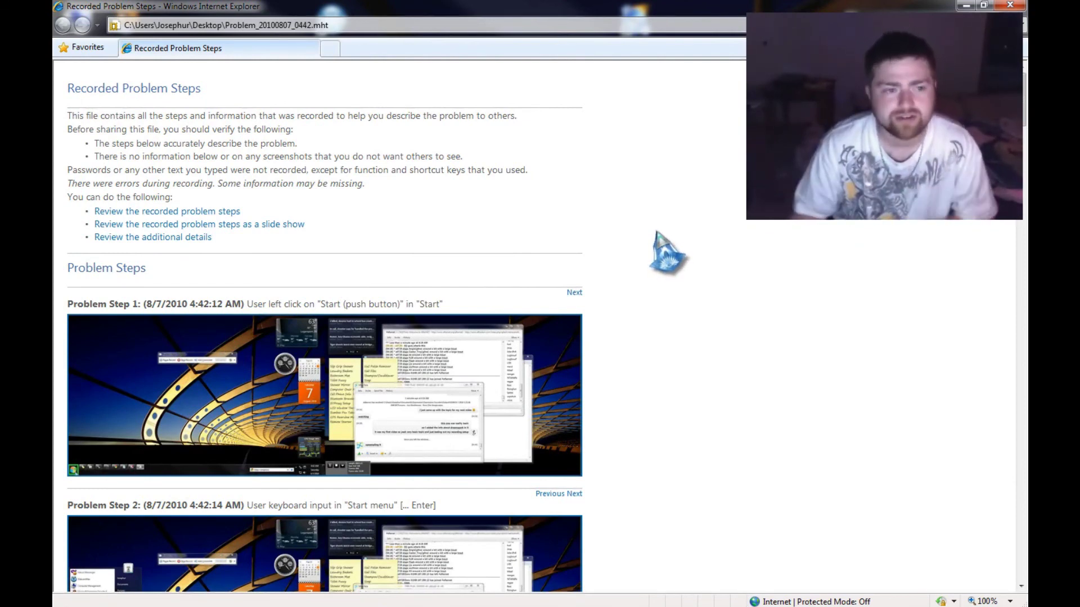
click(965, 5)
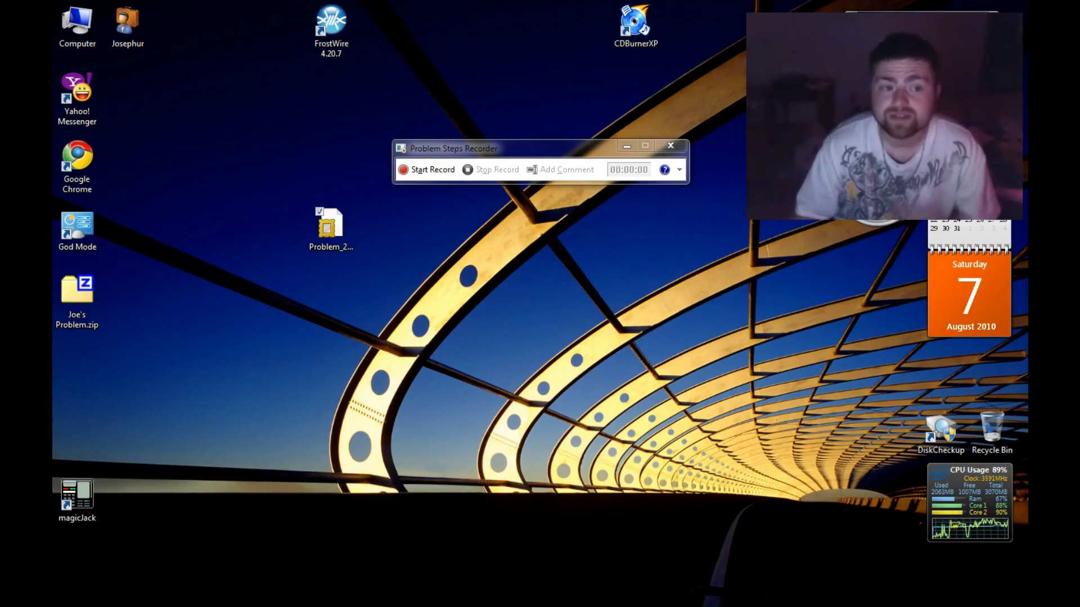